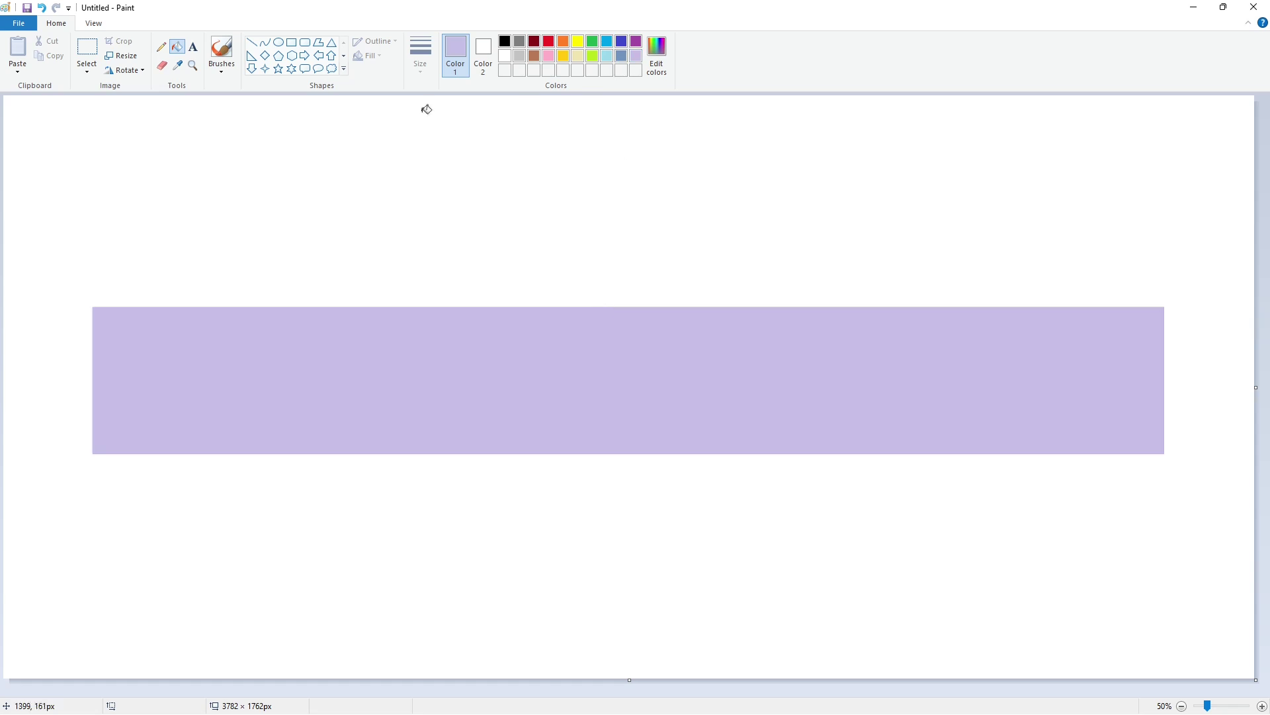
Outline the upper part of a letter C in black at the banner's left end, with a curved top and hooked tip.
click(444, 170)
click(505, 41)
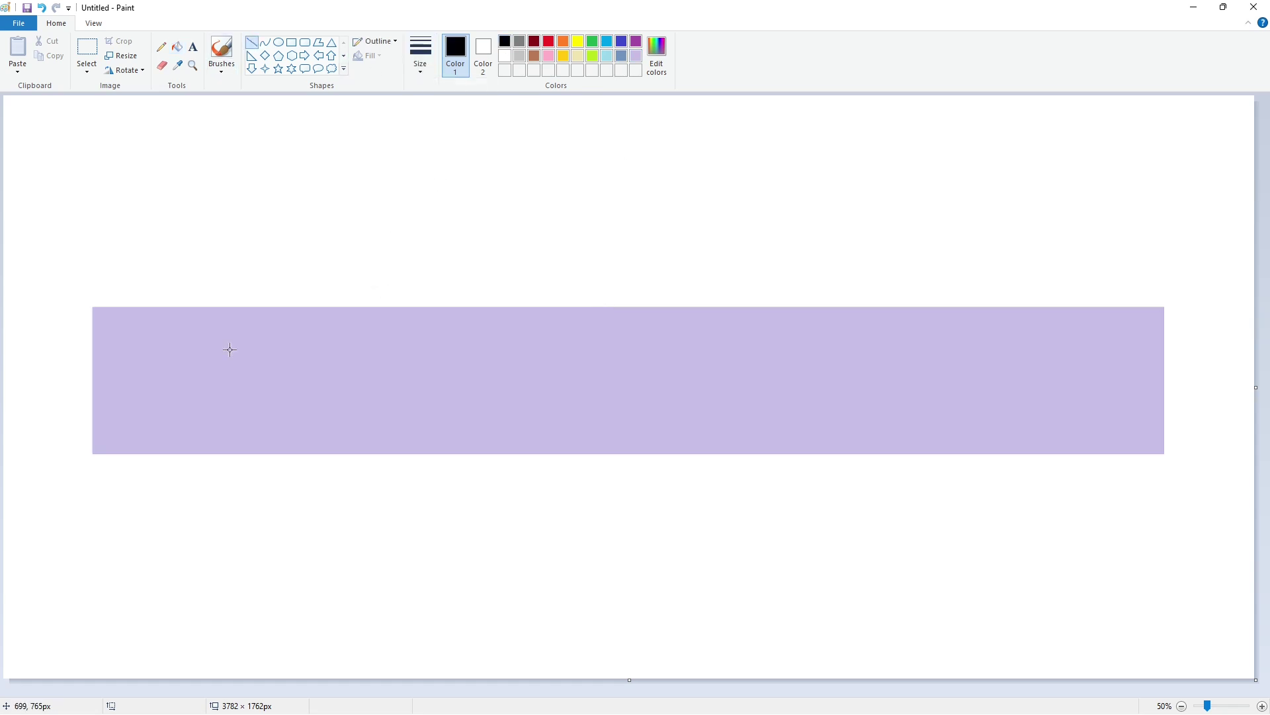
mouse_move(227, 330)
mouse_down()
mouse_move(200, 360)
mouse_move(195, 344)
mouse_move(88, 364)
mouse_move(193, 304)
mouse_move(100, 296)
mouse_up()
click(265, 43)
click(191, 358)
click(194, 358)
drag(195, 344, 141, 311)
click(342, 367)
Draw the C's curved outer left side down to the banner's lower edge, redrawing the first attempt.
drag(90, 364, 165, 454)
drag(92, 374, 106, 443)
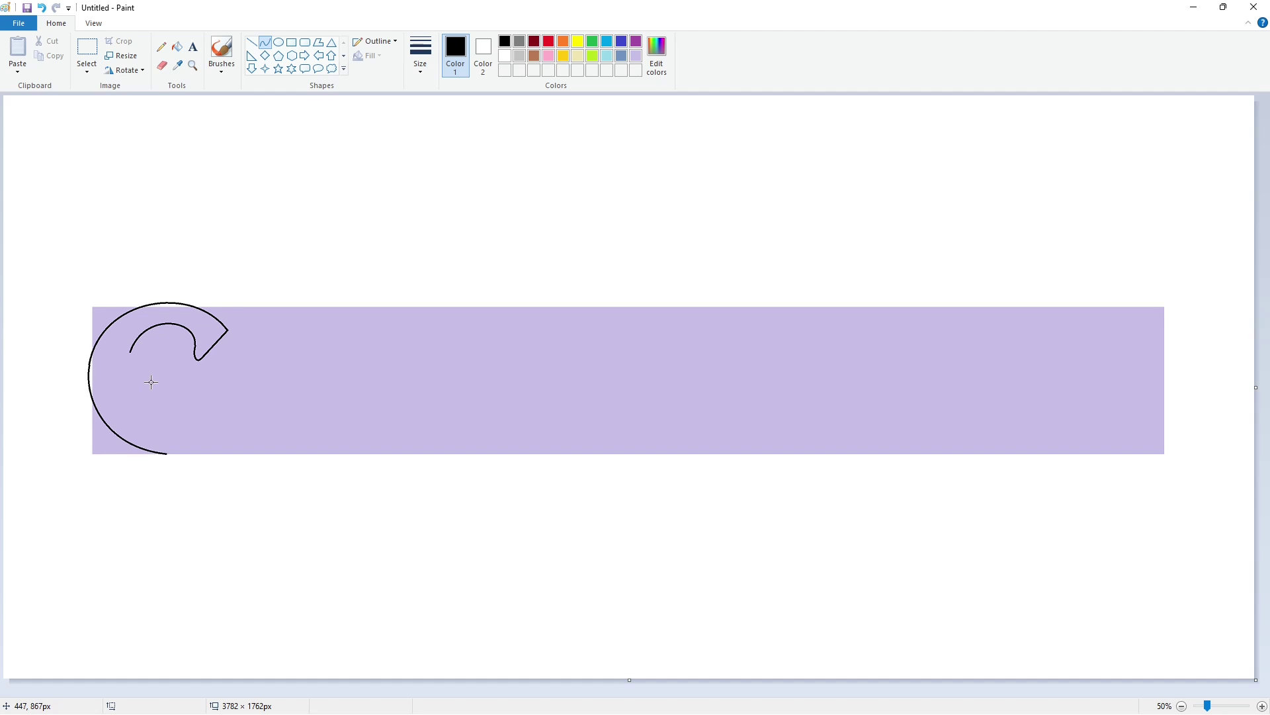
key(ctrl+z)
mouse_move(88, 364)
mouse_down()
mouse_move(165, 454)
mouse_move(83, 394)
mouse_move(95, 440)
mouse_up()
Draw the C's inner curve from the upper hook down and around to the lower right end.
mouse_move(130, 353)
mouse_down()
mouse_move(205, 413)
mouse_move(166, 445)
mouse_move(160, 422)
mouse_move(169, 429)
mouse_move(136, 391)
mouse_move(129, 412)
mouse_up()
key(ctrl+z)
drag(129, 350, 172, 431)
mouse_move(135, 387)
mouse_down()
mouse_move(122, 390)
mouse_move(136, 423)
mouse_move(212, 417)
mouse_move(206, 429)
mouse_up()
click(135, 423)
click(206, 428)
click(254, 427)
Close the C's lower right end with short straight lines and fill the letter black.
click(252, 42)
mouse_move(212, 418)
mouse_down()
mouse_move(223, 417)
mouse_move(222, 462)
mouse_up()
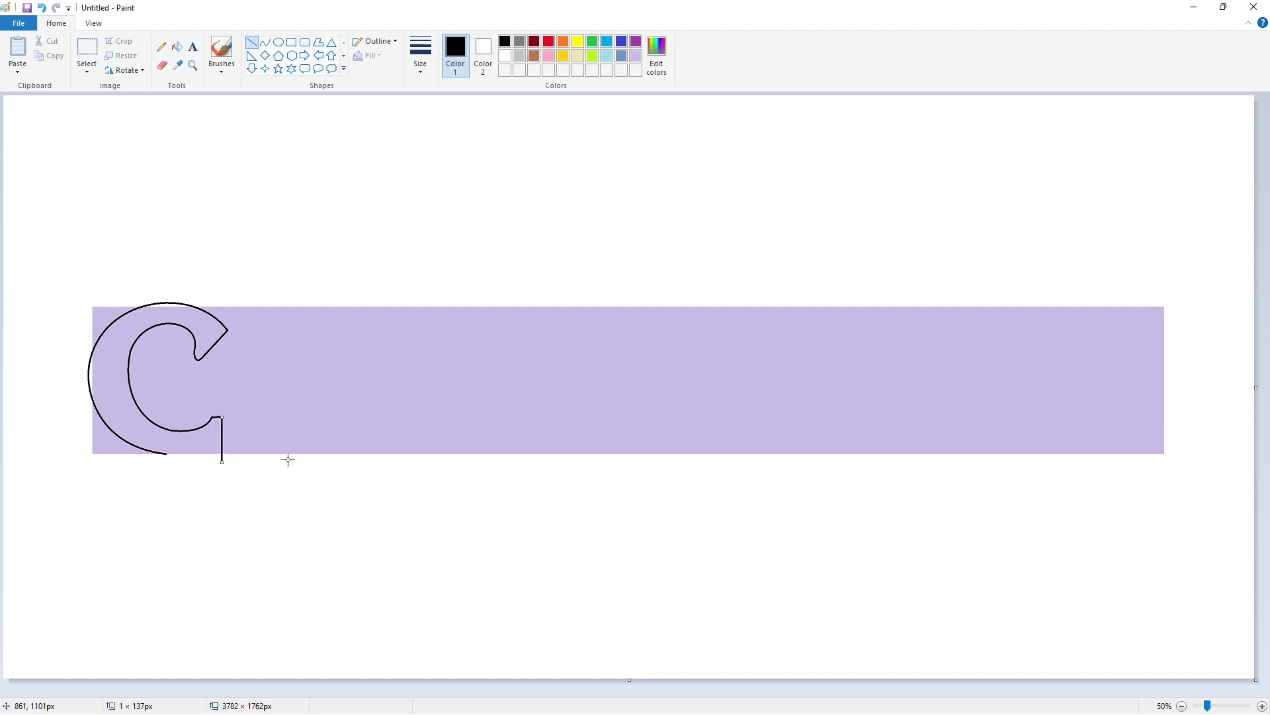
click(177, 47)
click(131, 335)
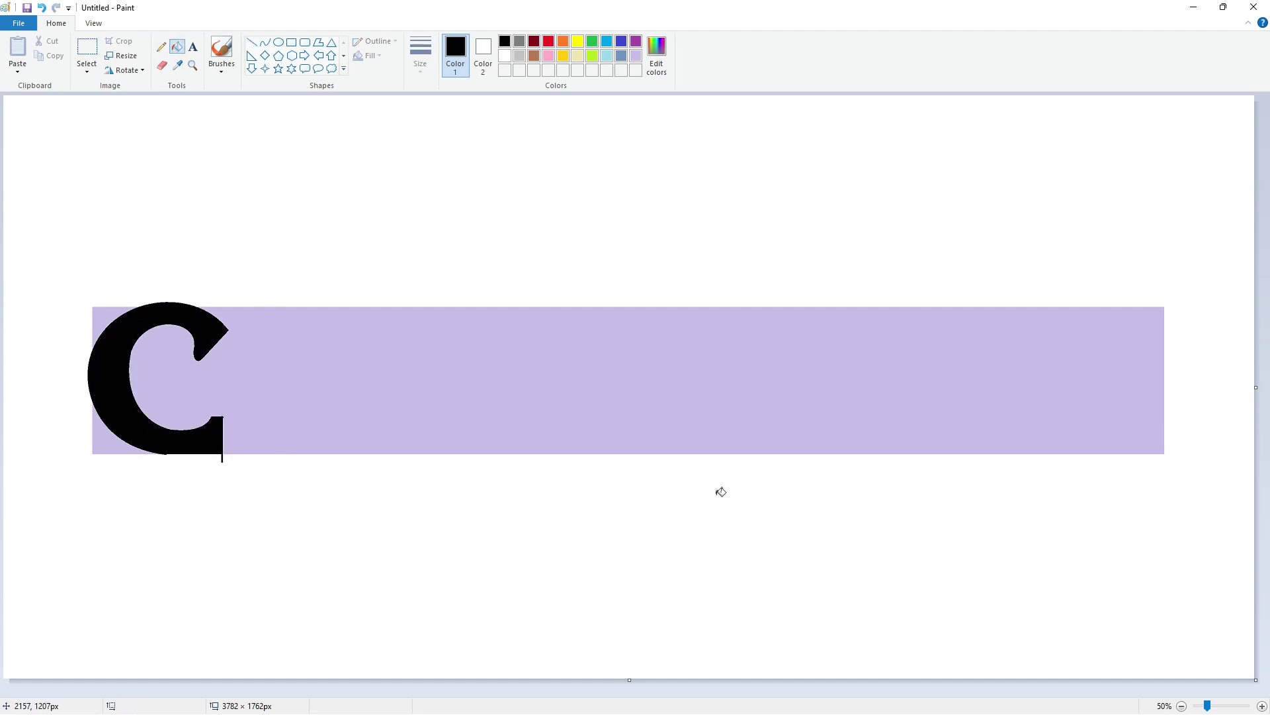
Fill the lavender areas outside the C's left side white and cut off the stub below the letter with white.
click(1262, 706)
scroll(618, 474, down, 3)
scroll(446, 198, up, 1)
click(504, 55)
click(199, 243)
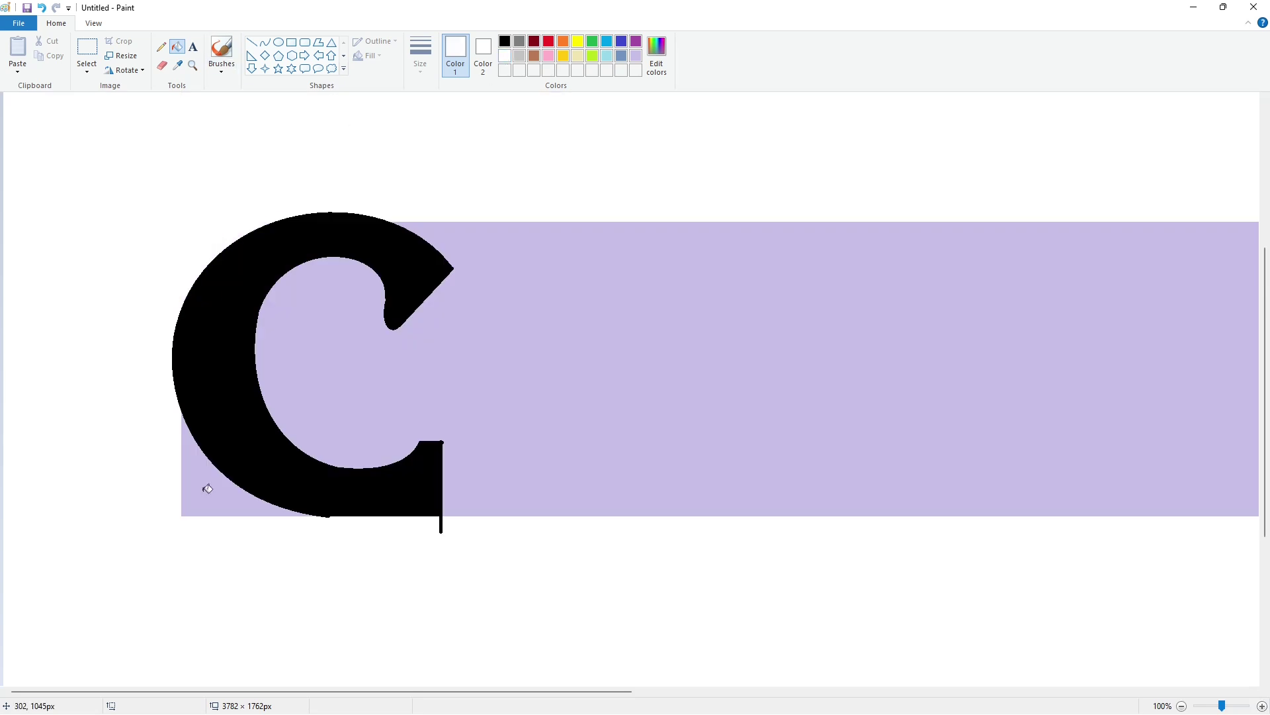
click(193, 463)
click(252, 43)
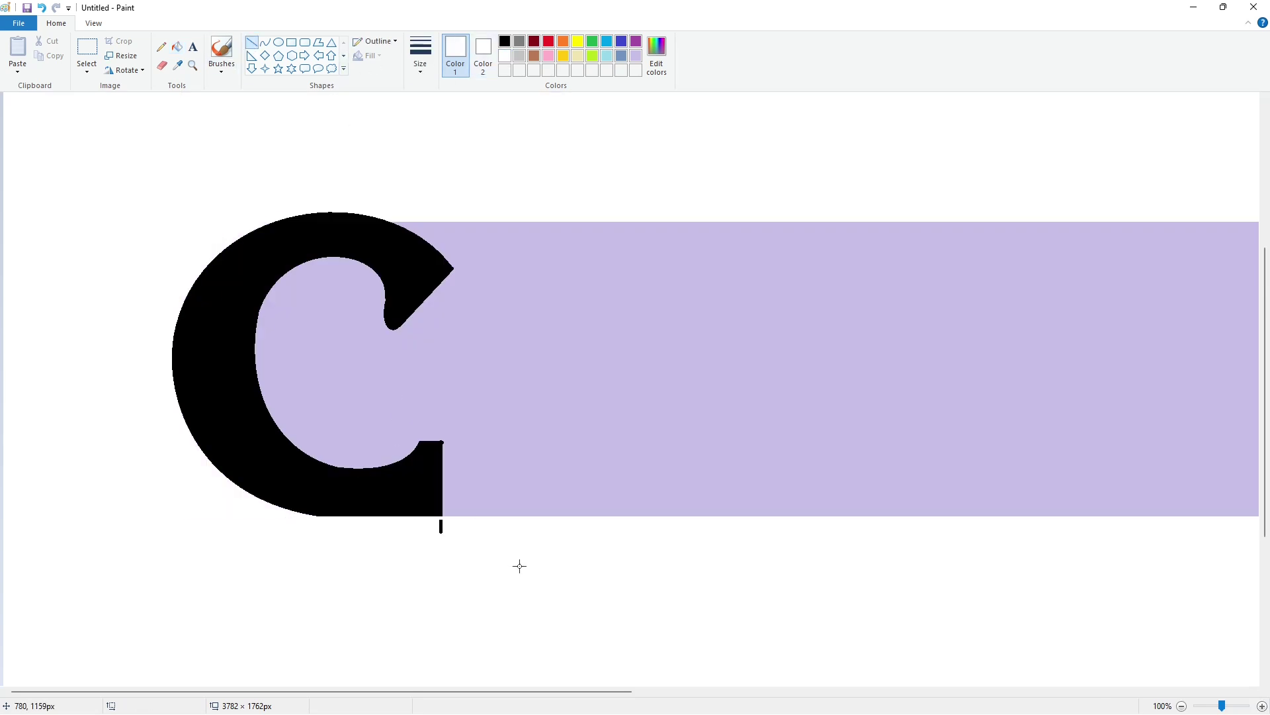
Erase the leftover stub beneath the C and trim the letter's right-hand edges with short lavender lines.
click(177, 47)
click(636, 56)
click(251, 43)
drag(448, 258, 467, 283)
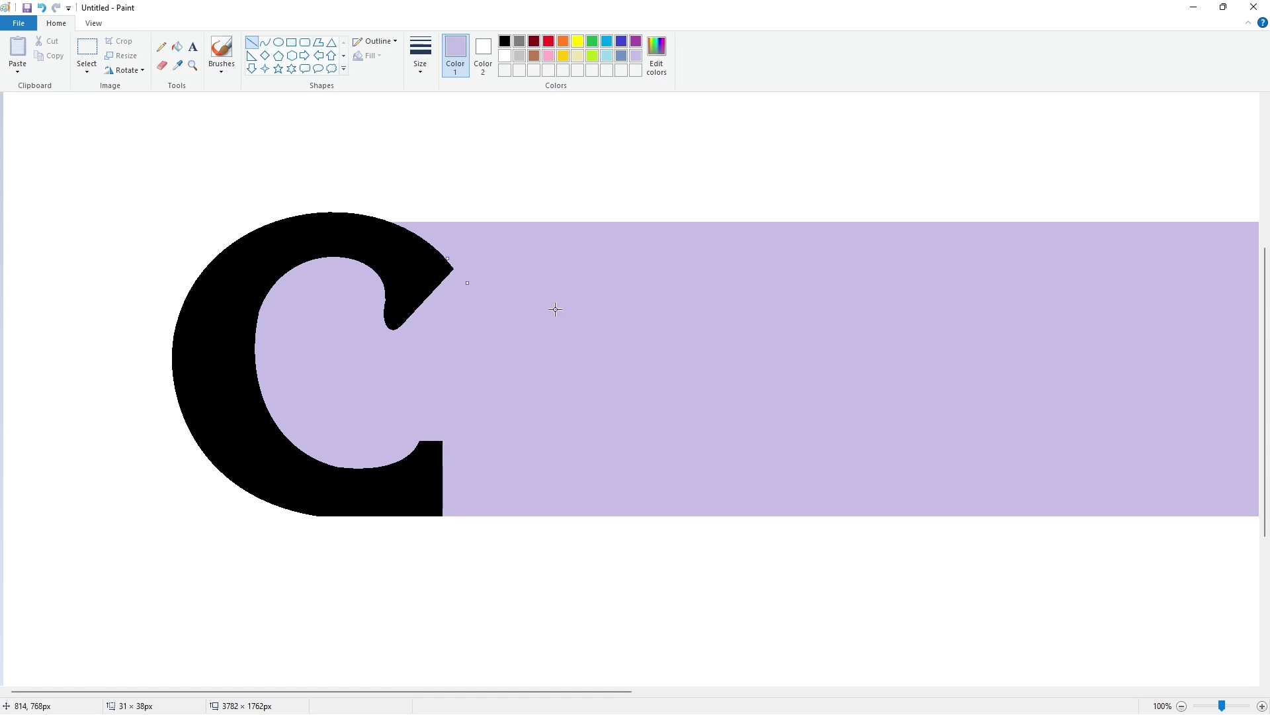
Draw the slanted black lines forming the outer and inner sides of a letter A beside the C.
click(504, 41)
click(393, 313)
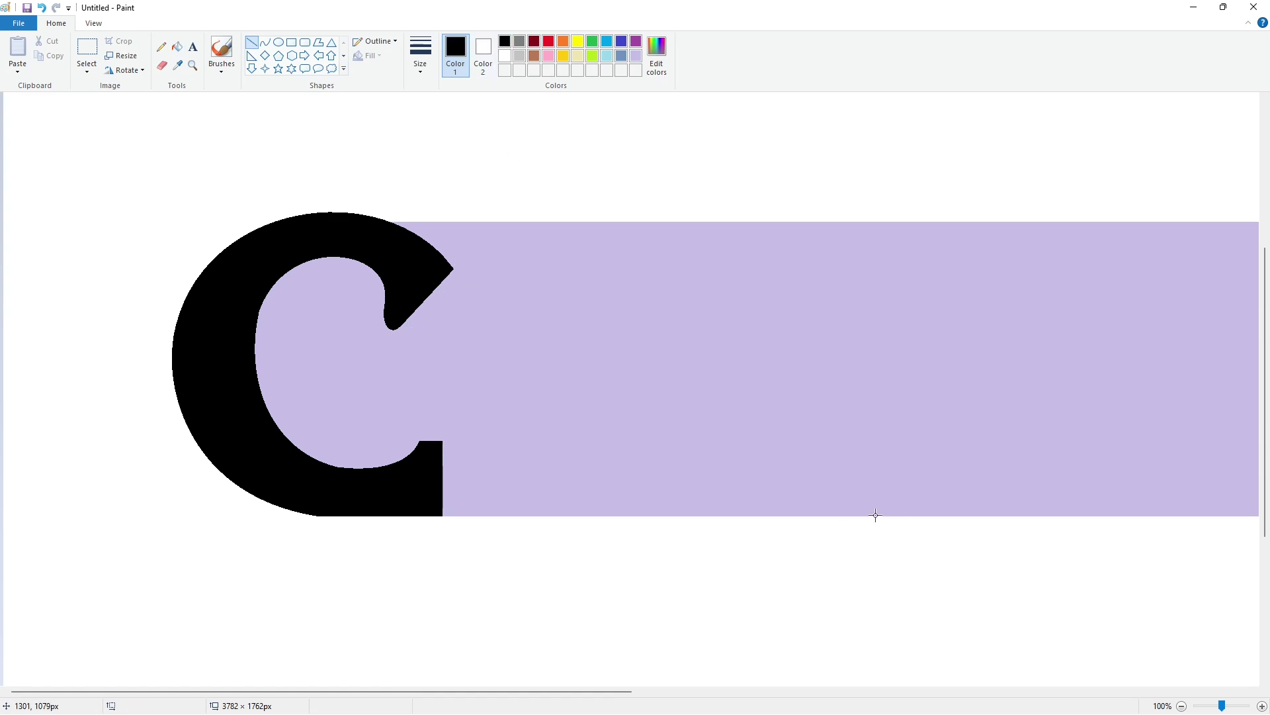
click(1181, 706)
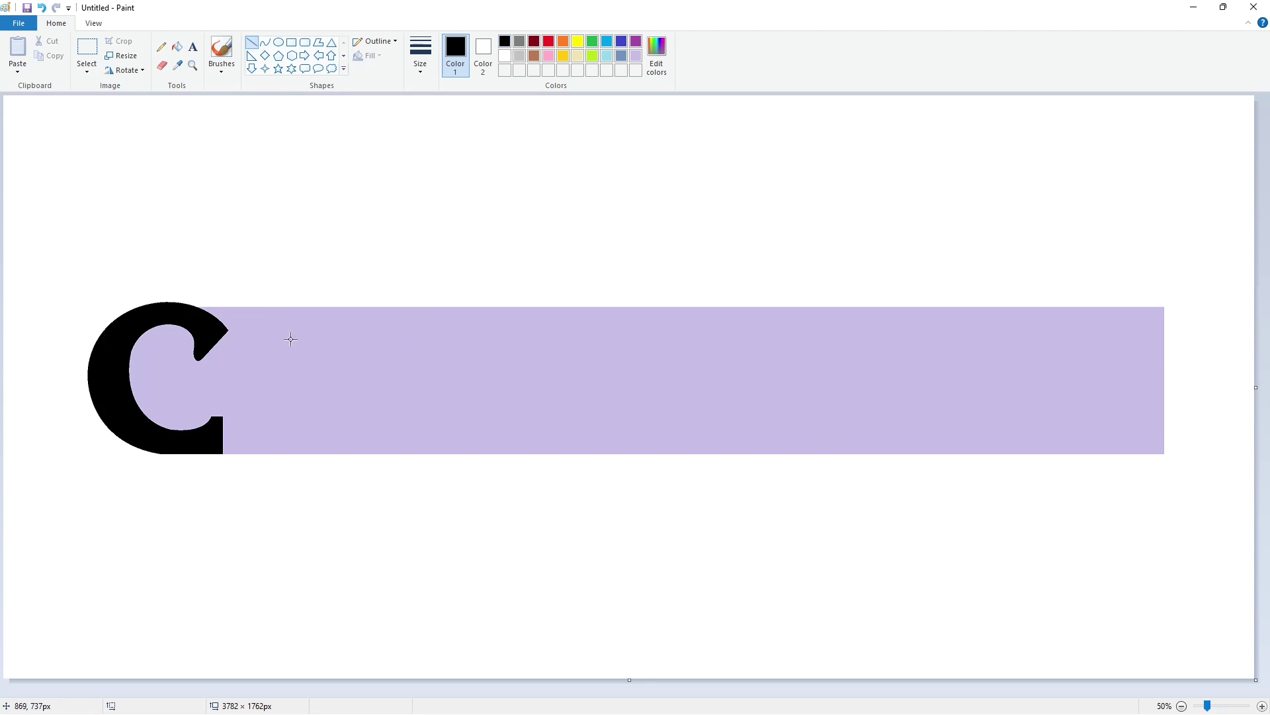
mouse_move(260, 431)
mouse_down()
mouse_move(316, 283)
mouse_move(392, 429)
mouse_up()
click(448, 422)
drag(322, 337, 286, 431)
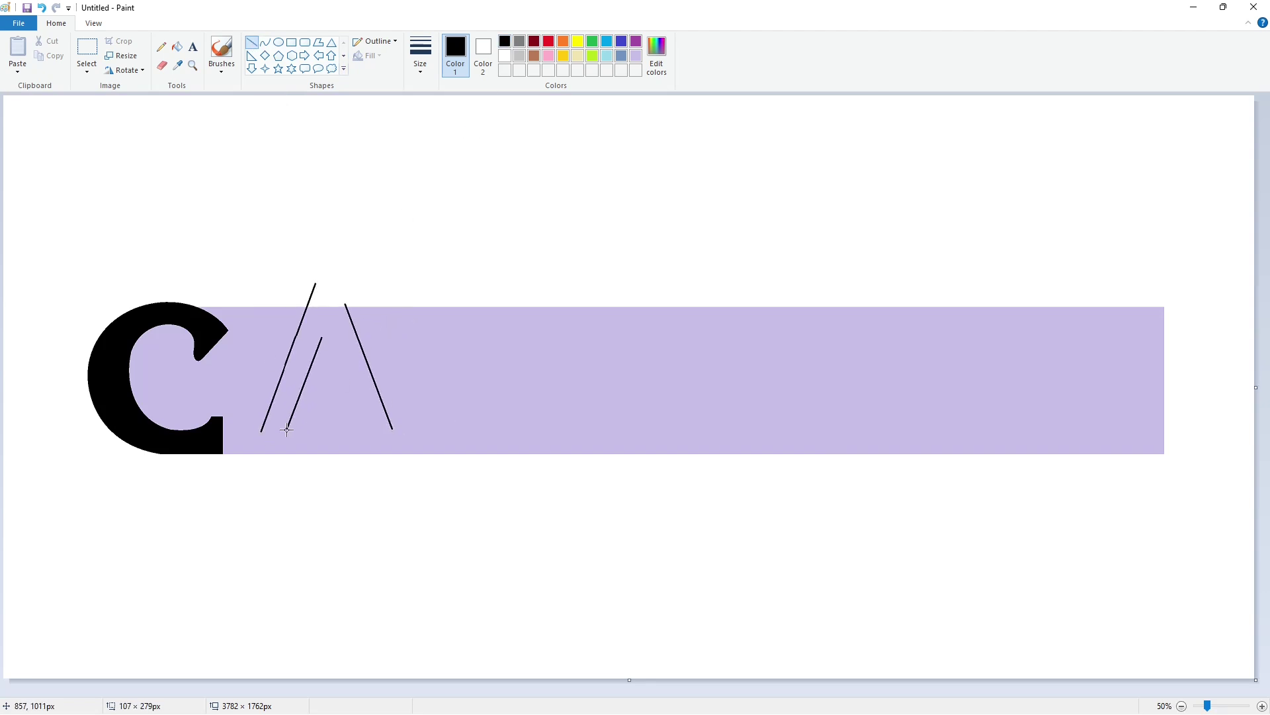
click(354, 368)
drag(322, 334, 355, 431)
click(419, 429)
Add small flared curves at the lower ends of all four slanted lines of the A.
click(265, 42)
mouse_move(262, 430)
mouse_down()
mouse_move(248, 442)
mouse_move(403, 443)
mouse_up()
click(258, 437)
click(326, 436)
click(287, 434)
click(358, 435)
click(396, 440)
Draw vertical lines down from the A's flared ends past the banner's lower edge to close both feet.
click(251, 43)
key(ctrl+z)
mouse_move(248, 444)
mouse_down()
mouse_move(248, 461)
mouse_move(293, 454)
mouse_move(293, 470)
mouse_move(361, 473)
mouse_move(348, 470)
mouse_up()
key(ctrl+z)
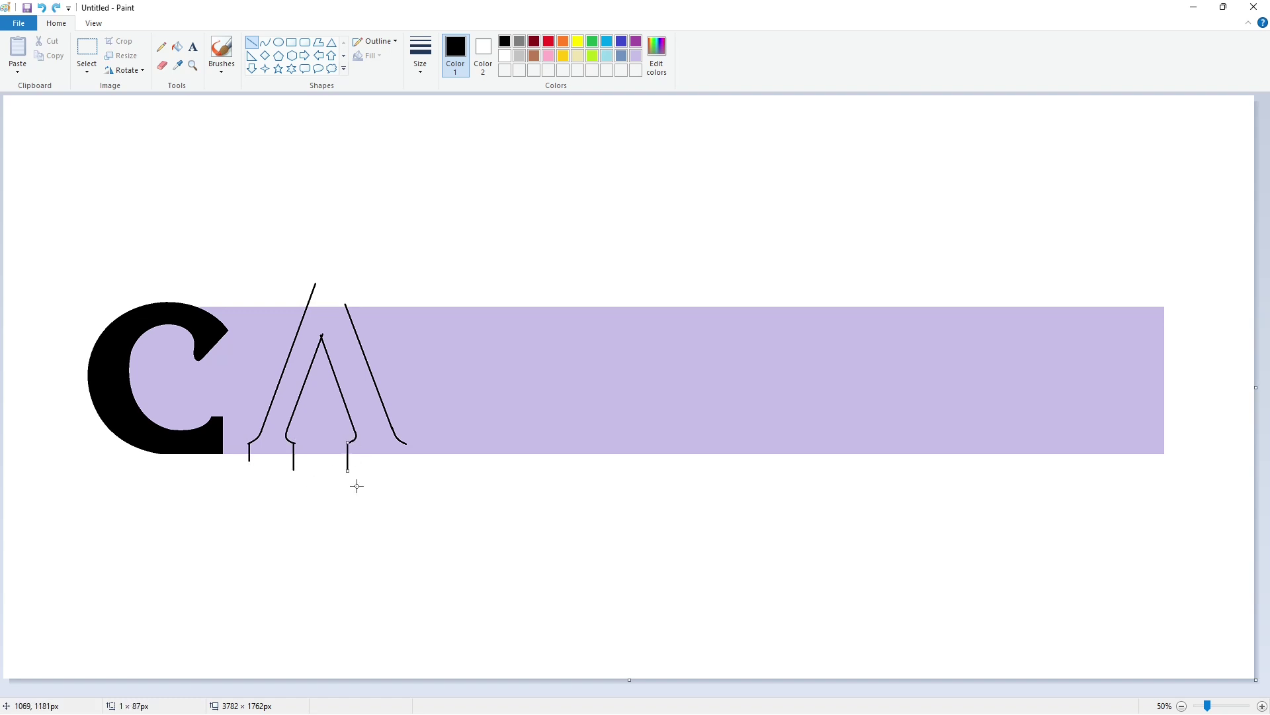
click(387, 451)
drag(406, 443, 405, 465)
Draw the A's two horizontal crossbar lines and fill the letter black.
mouse_move(302, 379)
mouse_down()
mouse_move(355, 379)
mouse_move(360, 399)
mouse_up()
click(370, 418)
click(289, 283)
click(176, 47)
click(315, 329)
click(321, 390)
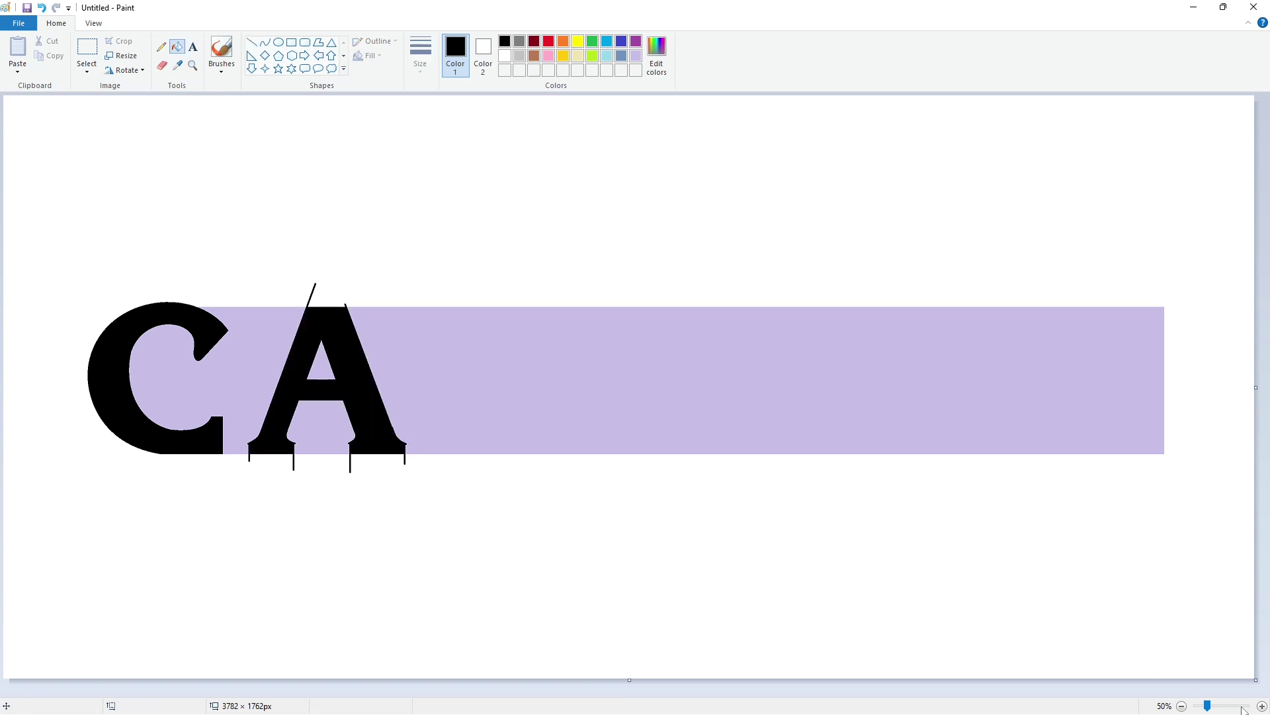
Draw a horizontal white line just above the A to separate the overshooting strokes from its top edge.
click(1218, 707)
click(505, 55)
click(252, 44)
drag(418, 207, 556, 207)
Trim the uneven edges of the A's feet and lower right leg with short lavender lines.
click(636, 55)
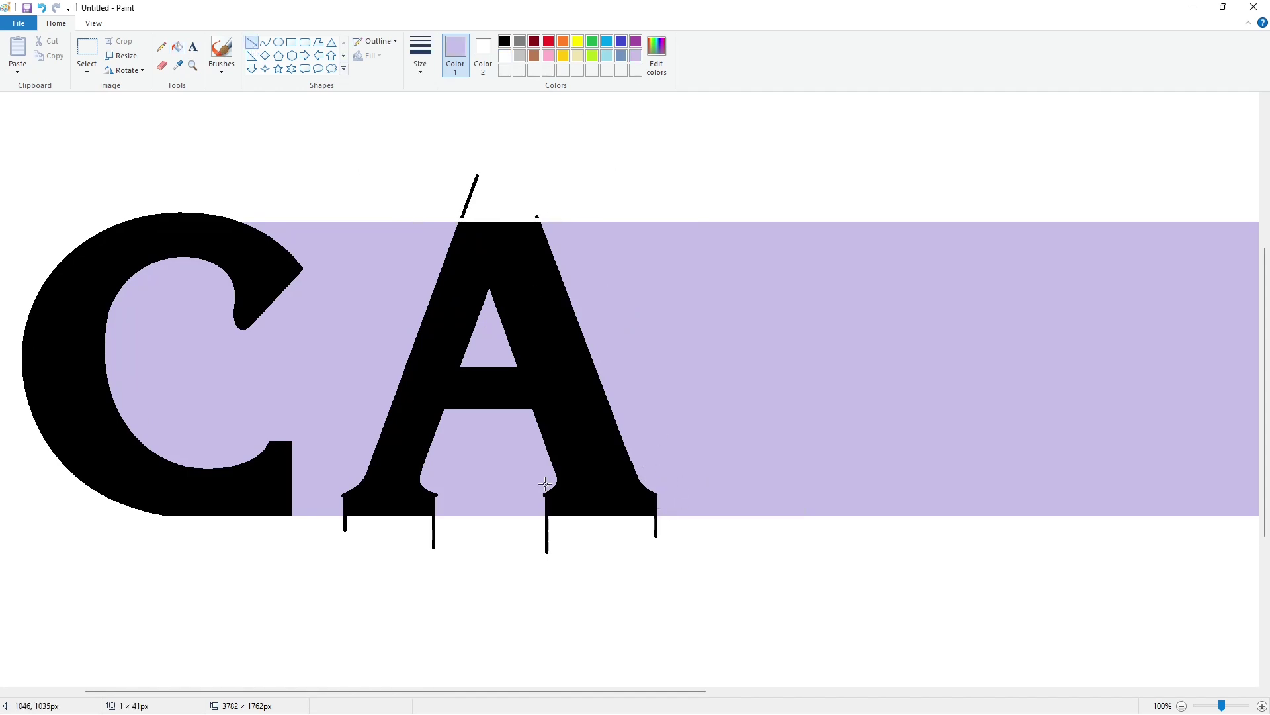
drag(442, 504, 442, 479)
click(493, 474)
drag(342, 504, 341, 481)
click(467, 484)
mouse_move(632, 461)
mouse_down()
mouse_move(638, 475)
mouse_move(630, 447)
mouse_up()
click(692, 441)
key(ctrl+z)
click(693, 441)
Cut off the strokes below the A's feet with a horizontal white line and fill the four leftover stubs white.
scroll(693, 440, down, 3)
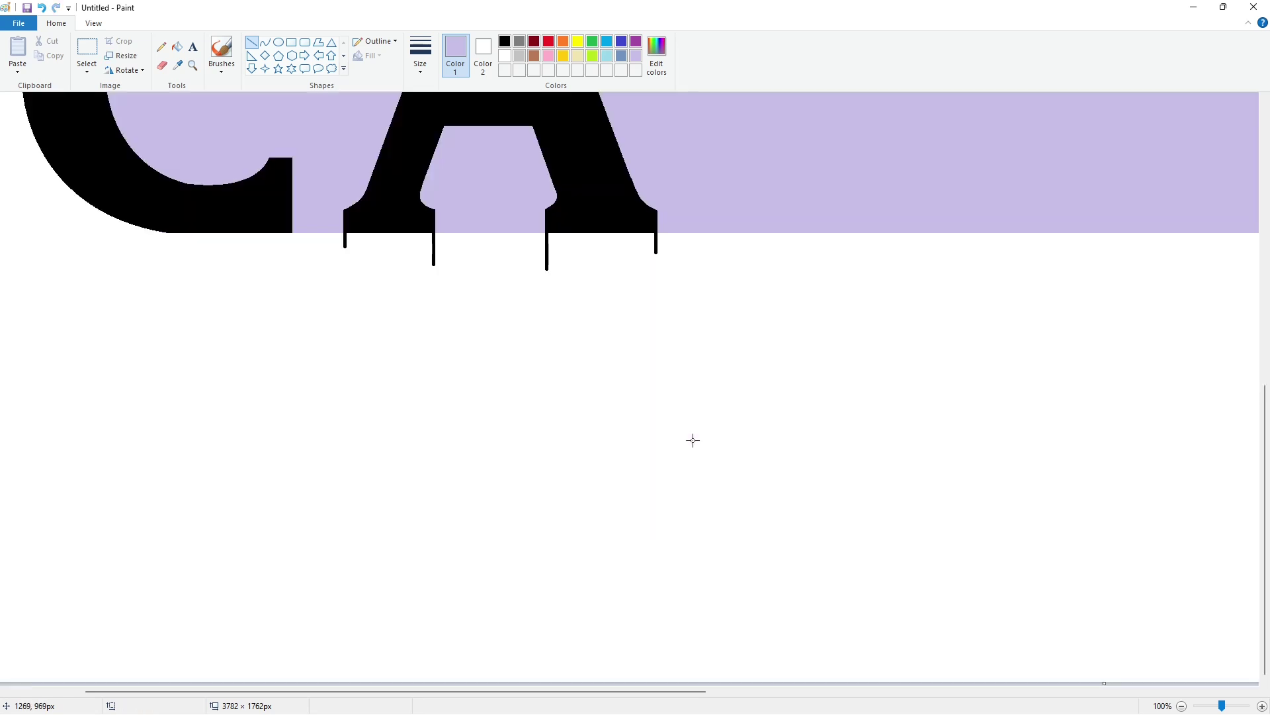
scroll(693, 441, up, 2)
click(505, 56)
drag(338, 384, 673, 384)
click(655, 469)
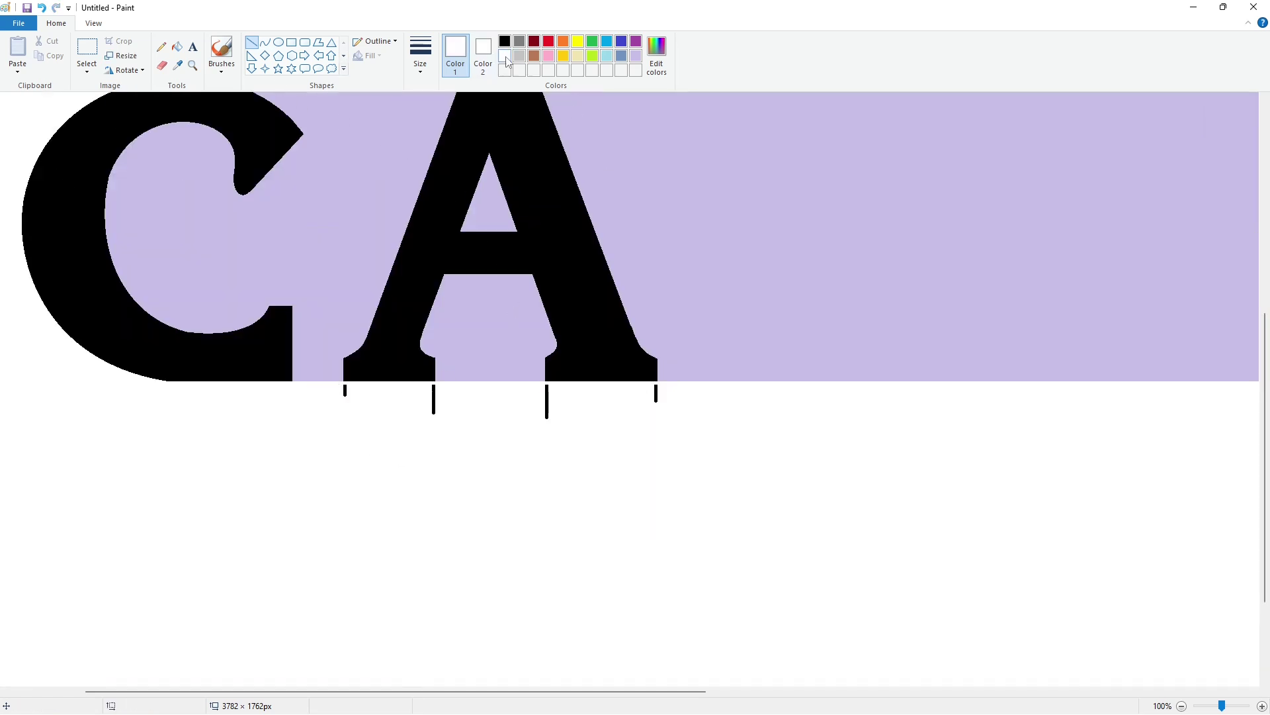
click(176, 46)
click(344, 390)
click(433, 397)
click(547, 400)
click(656, 393)
Erase the stubs above the A and fill the lavender areas around the C and inside the A white.
scroll(483, 474, up, 6)
scroll(575, 457, down, 4)
click(397, 317)
click(486, 341)
click(490, 456)
click(1181, 706)
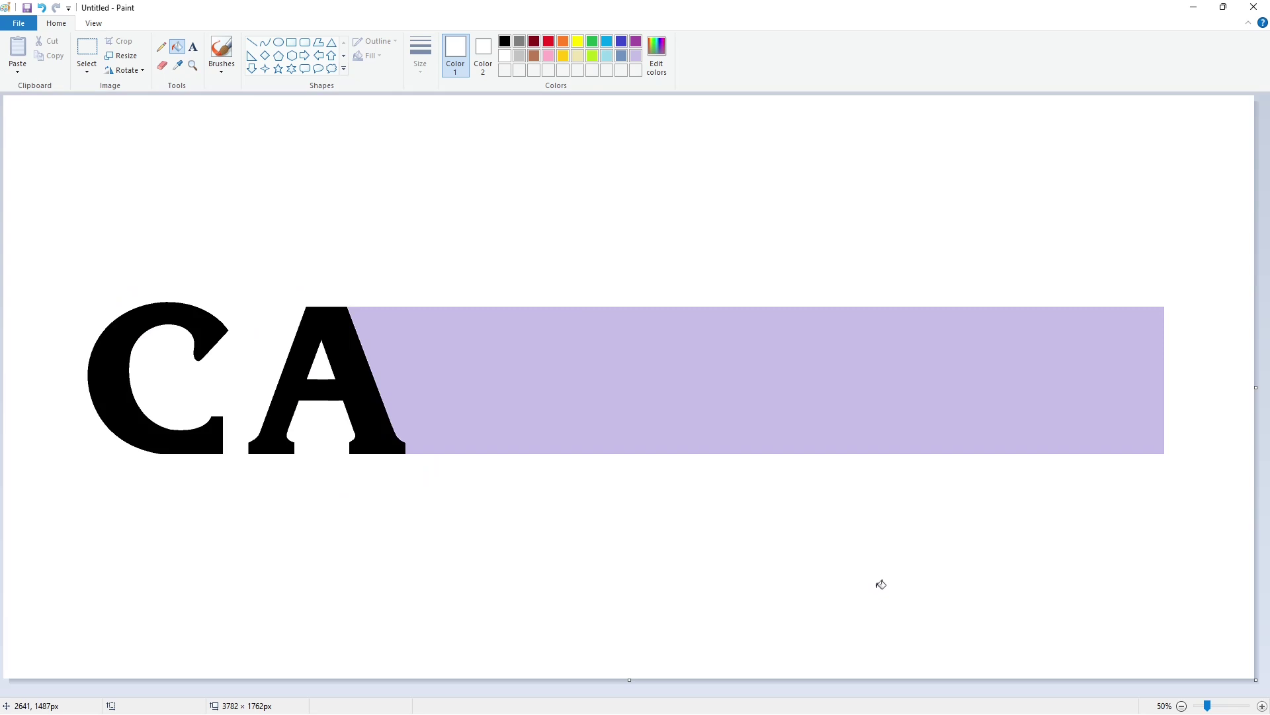
Draw a vertical black line beside the A for the left side of a letter P's stem.
click(252, 42)
click(505, 41)
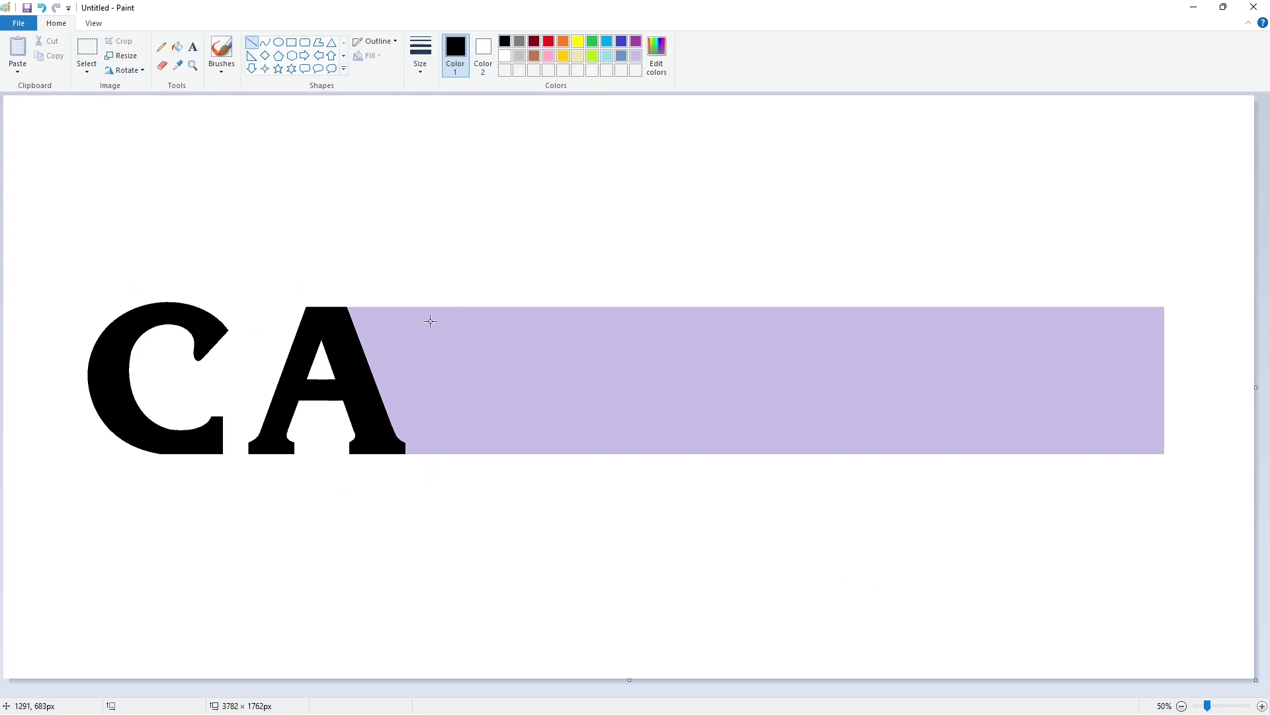
drag(430, 321, 430, 440)
key(ctrl+z)
drag(430, 320, 430, 440)
click(382, 137)
drag(423, 319, 433, 325)
key(ctrl+z)
click(264, 42)
key(ctrl+z)
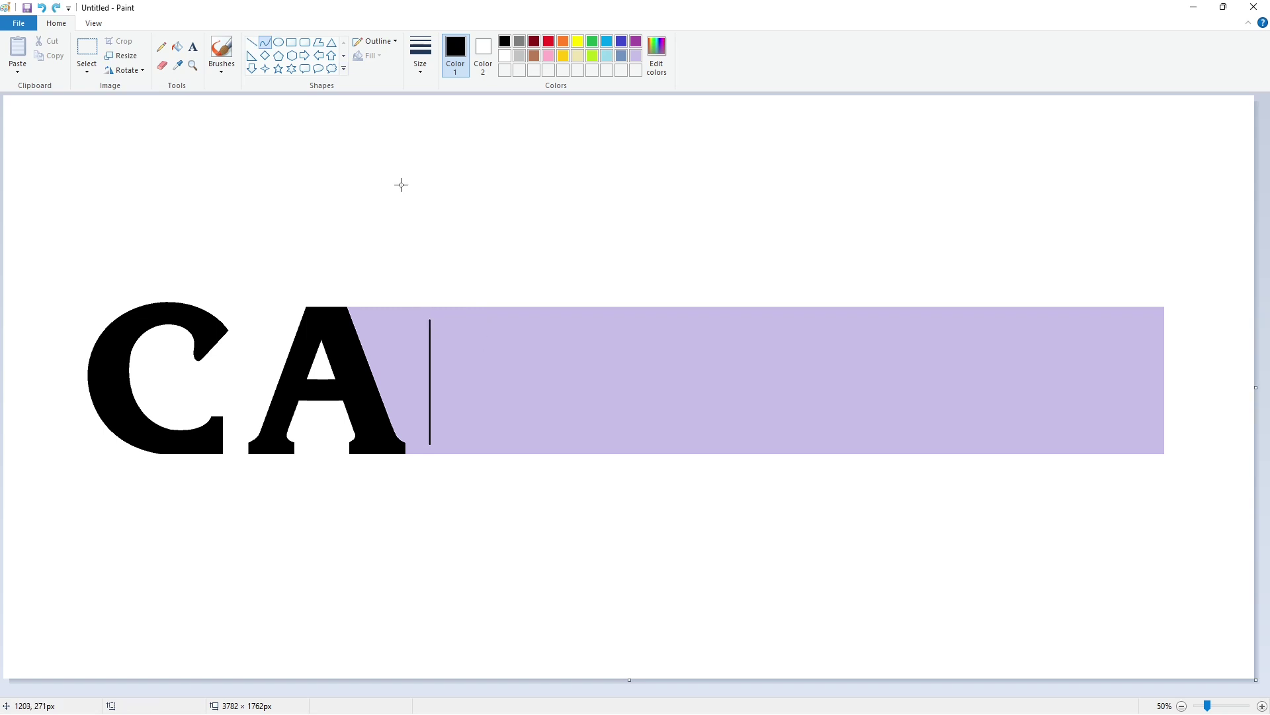
Add angled serifs with vertical end strokes to the stem's left side and draw the stem's right side line.
click(251, 42)
drag(423, 319, 433, 326)
drag(423, 440, 424, 464)
mouse_move(423, 317)
mouse_down()
mouse_move(424, 296)
mouse_move(476, 442)
mouse_up()
Draw the angled serif and its vertical end stroke at the P stem's lower right.
click(264, 41)
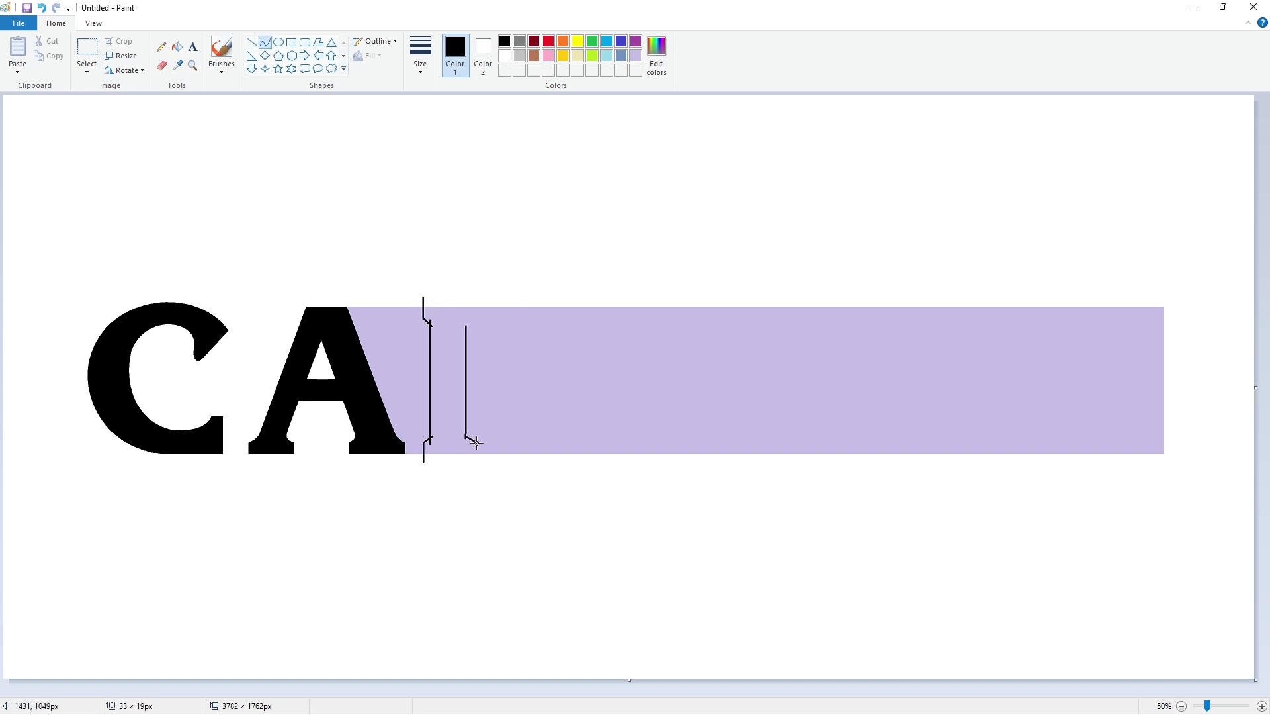
click(470, 444)
click(251, 41)
drag(466, 437, 478, 446)
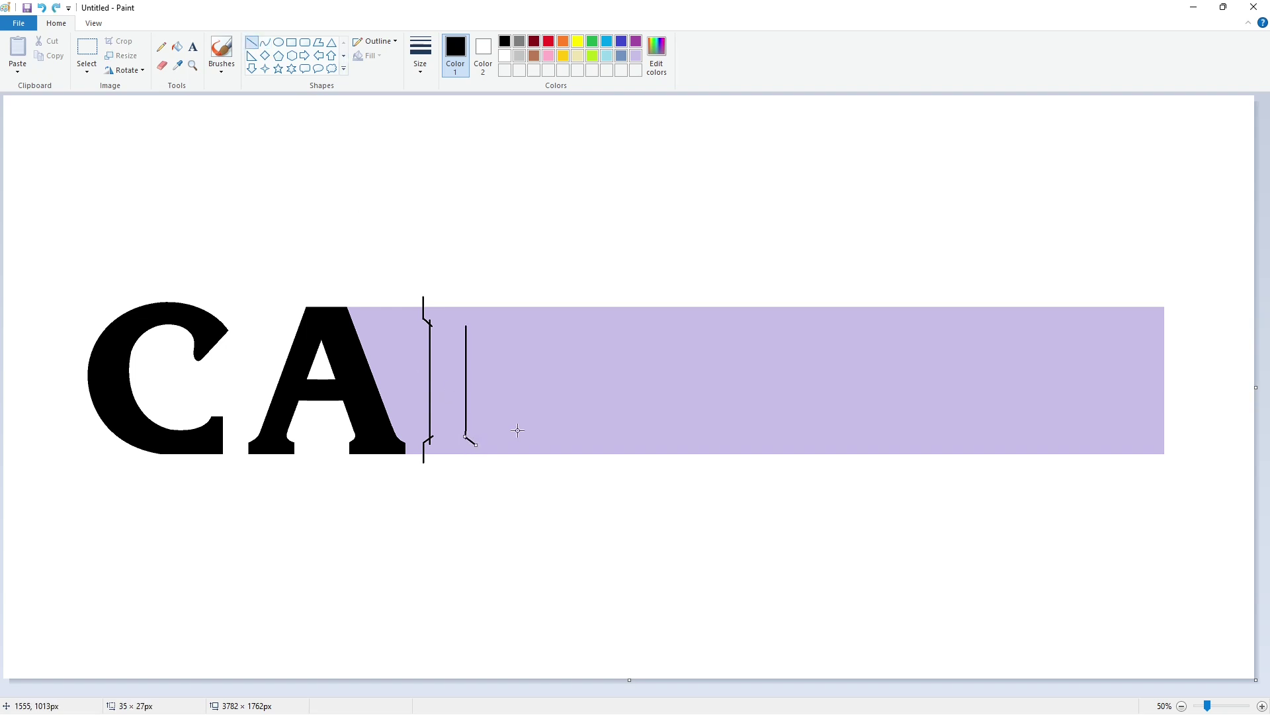
click(485, 465)
drag(475, 443, 475, 465)
Draw the curved outer outline of the P's bowl, replacing the first attempts.
click(265, 42)
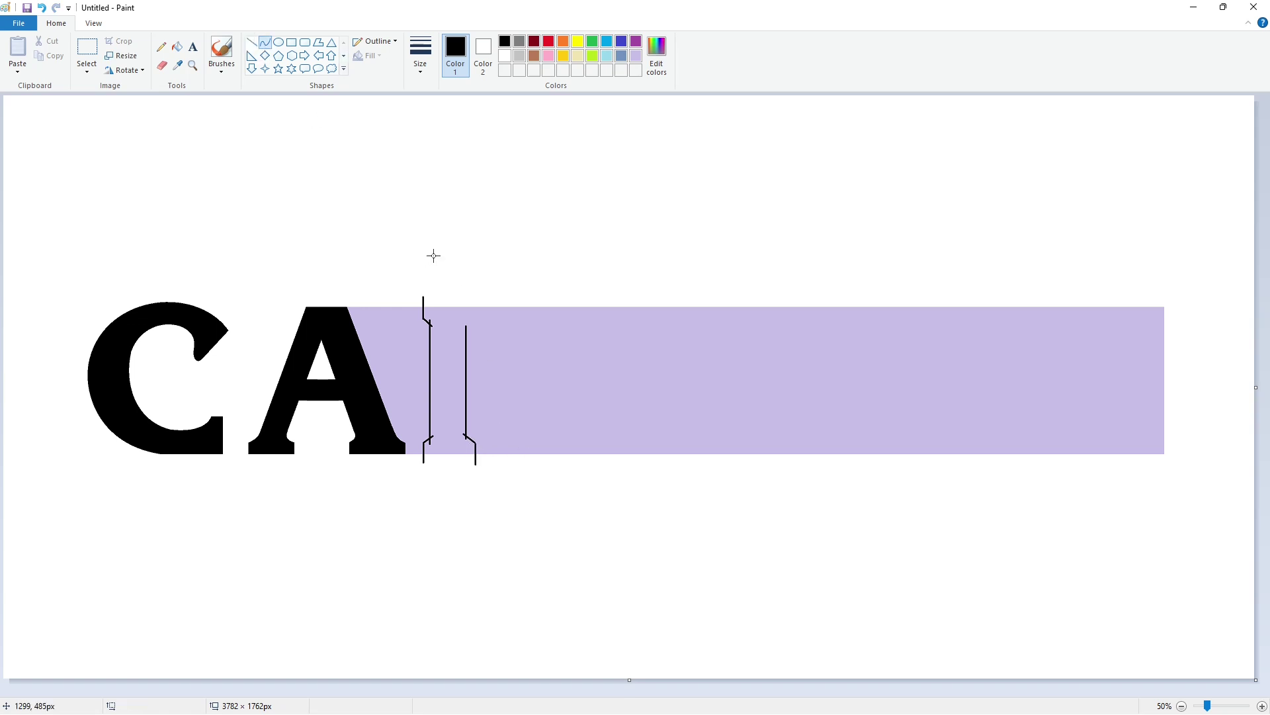
drag(494, 306, 466, 412)
drag(495, 361, 571, 307)
drag(569, 384, 578, 386)
key(ctrl+z)
mouse_move(504, 307)
mouse_down()
mouse_move(510, 396)
mouse_move(549, 310)
mouse_up()
drag(544, 357, 577, 367)
key(ctrl+z)
mouse_move(503, 305)
mouse_down()
mouse_move(533, 381)
mouse_move(517, 396)
mouse_move(561, 307)
mouse_up()
mouse_move(563, 355)
mouse_down()
mouse_move(570, 374)
mouse_move(448, 421)
mouse_up()
click(624, 364)
Join the bowl's lower edge to the P's stem with a straight slanted line.
click(252, 42)
click(559, 407)
key(ctrl+z)
click(593, 417)
Outline the opening inside the P's bowl with straight and curved lines and fill the letter black.
click(264, 41)
drag(466, 326, 541, 350)
key(ctrl+z)
click(253, 42)
mouse_move(466, 325)
mouse_down()
mouse_move(508, 336)
mouse_move(466, 391)
mouse_move(516, 329)
mouse_move(528, 366)
mouse_up()
click(575, 342)
click(265, 41)
click(607, 368)
click(177, 46)
click(452, 323)
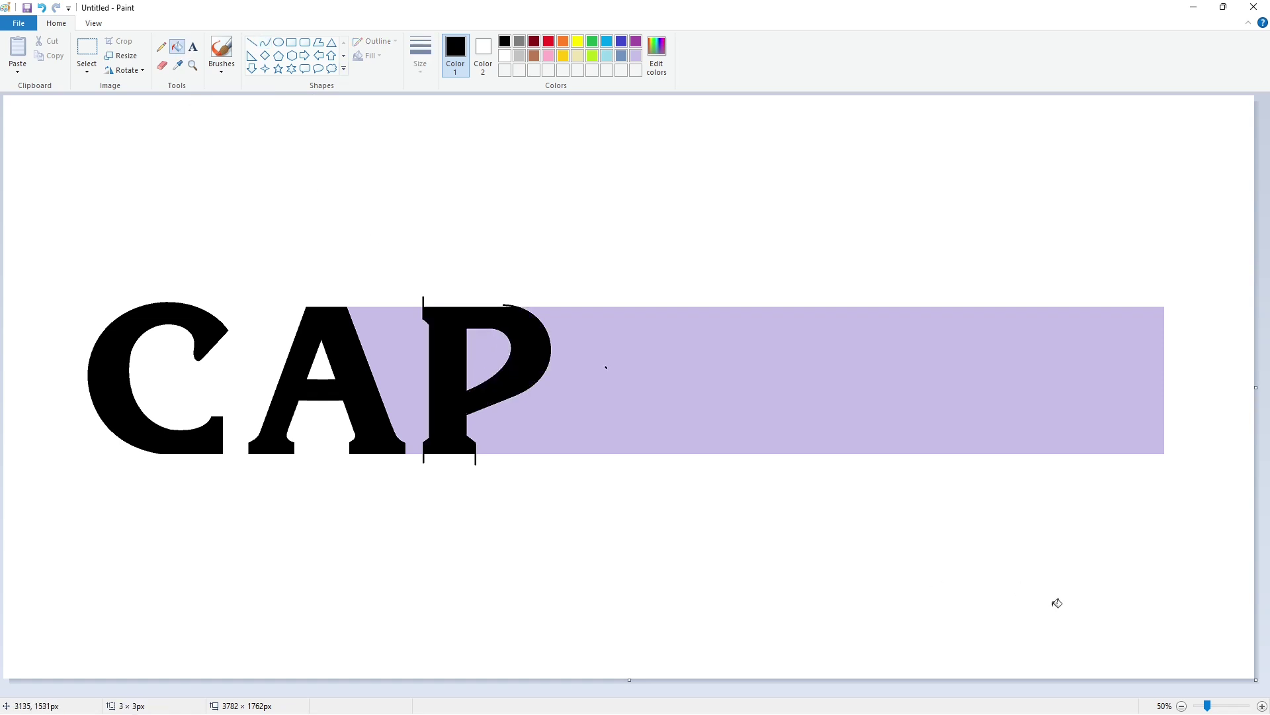
Draw a horizontal white line and nudge it down to just above the P's top edge to cut off the overshooting strokes.
click(1261, 705)
click(251, 42)
click(504, 55)
drag(464, 360, 673, 361)
key(Down)
key(Down)
key(Down)
key(Down)
key(Down)
key(Down)
key(Down)
key(Down)
key(Down)
key(Down)
click(754, 281)
Draw a white line about 197 px long under the P's foot and fill the stubs and lavender gaps around the letter white.
scroll(754, 282, down, 3)
drag(470, 522, 599, 522)
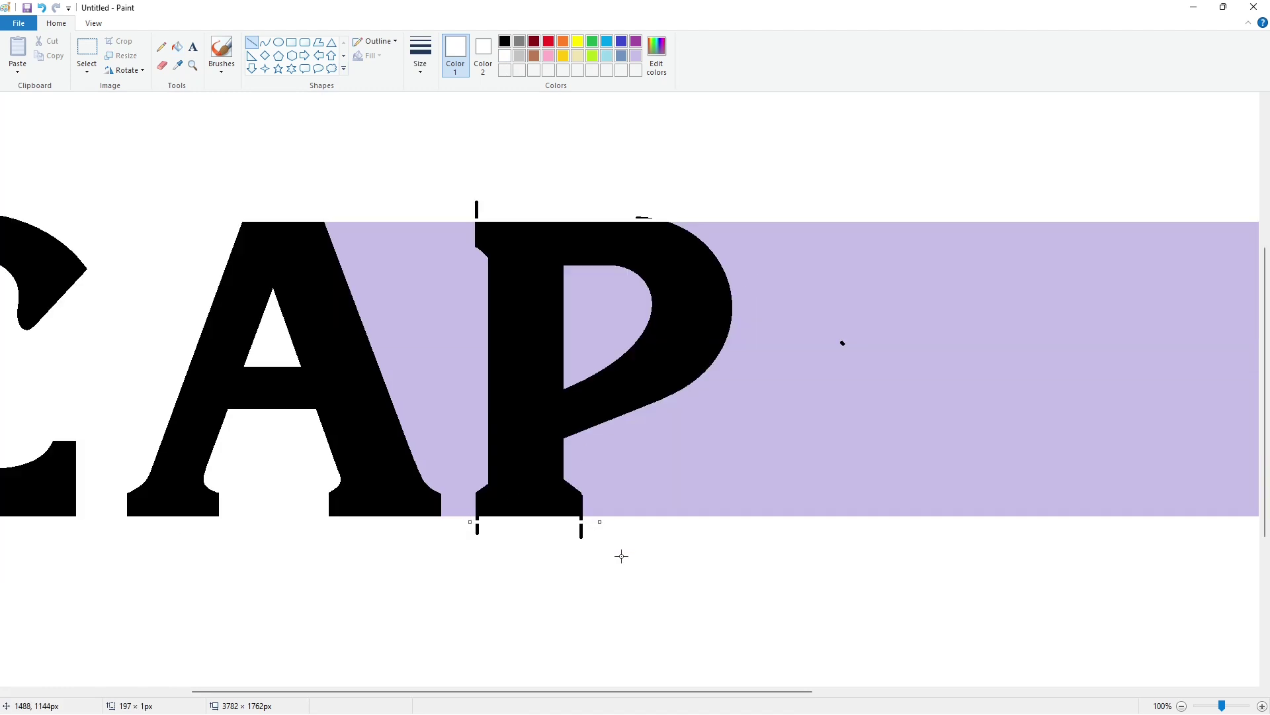
click(621, 555)
click(177, 46)
click(442, 285)
click(604, 289)
click(582, 524)
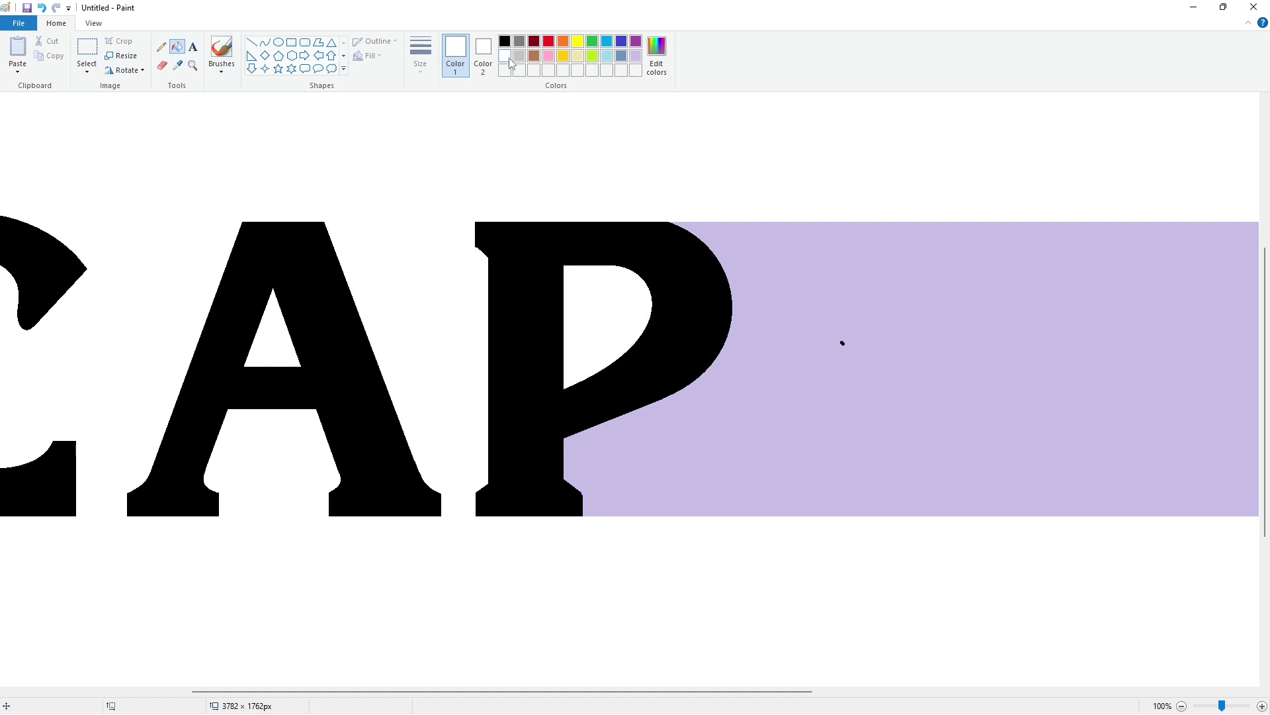
Touch up the rounded upper edge of the P's bowl with a short white line.
click(252, 41)
mouse_move(685, 220)
mouse_down()
mouse_move(639, 209)
mouse_move(650, 220)
mouse_up()
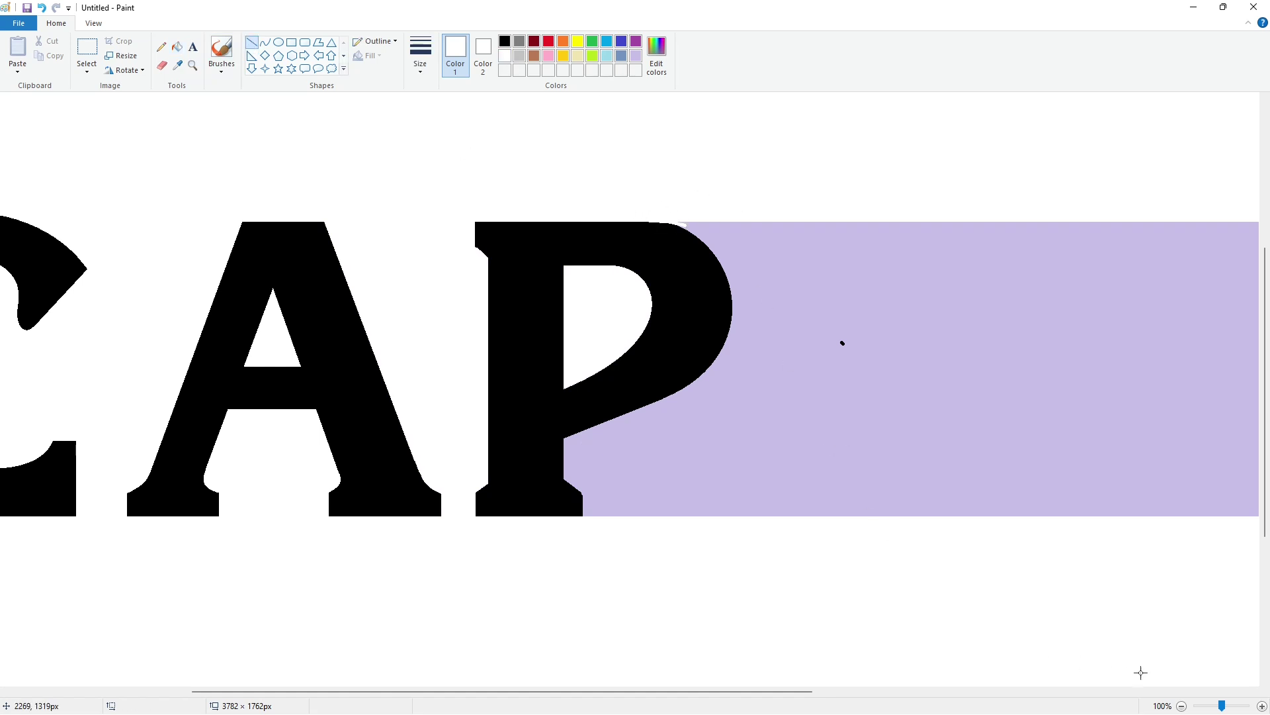
Copy the first C with its surrounding area, try a duplicate just after the P, and undo that placement.
scroll(1116, 668, down, 1)
click(87, 49)
drag(22, 207, 240, 533)
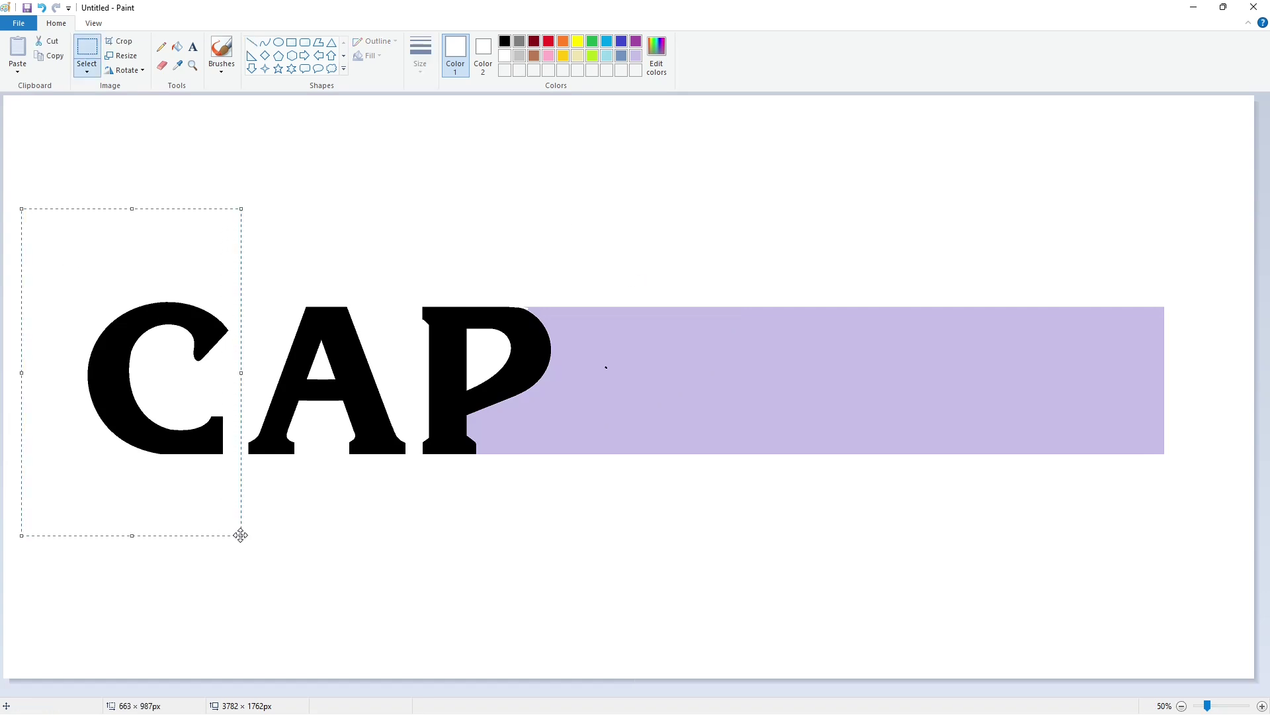
drag(130, 261, 111, 151)
drag(208, 273, 702, 386)
key(Up)
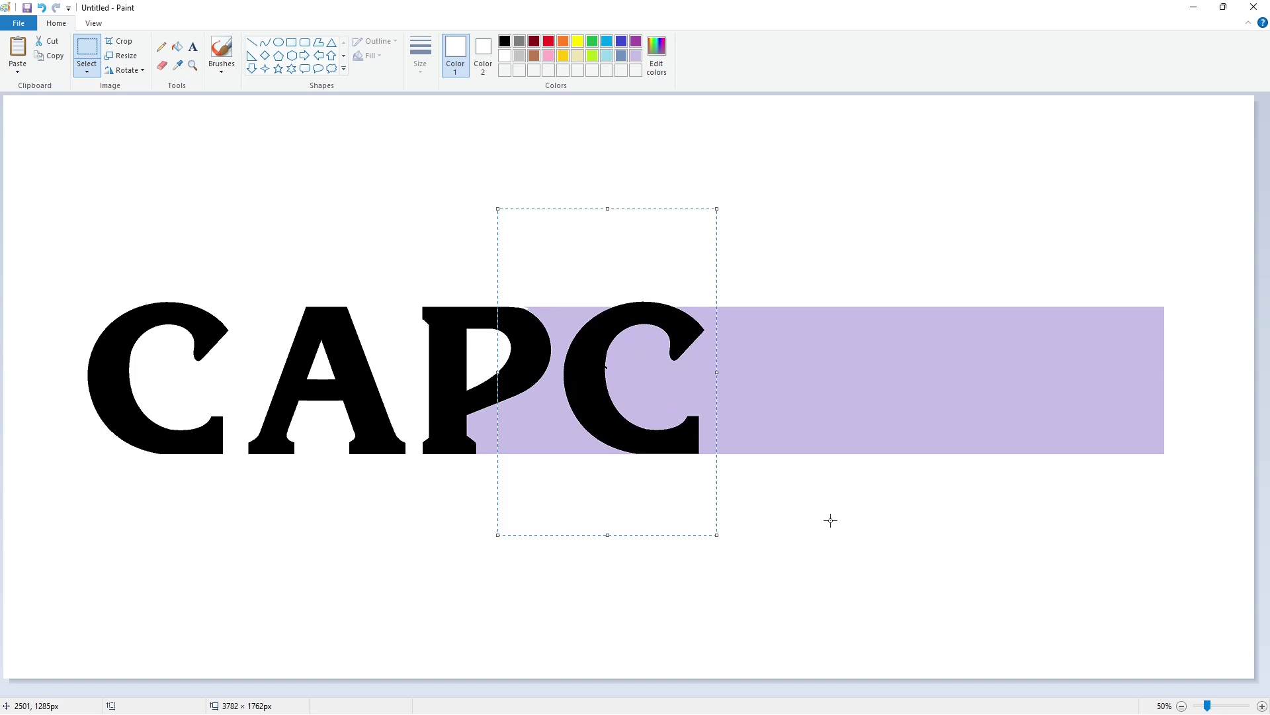
key(ctrl+z)
Fill the stray black speck beside the P lavender and paste the copied C directly after the P.
click(177, 48)
click(635, 56)
click(606, 367)
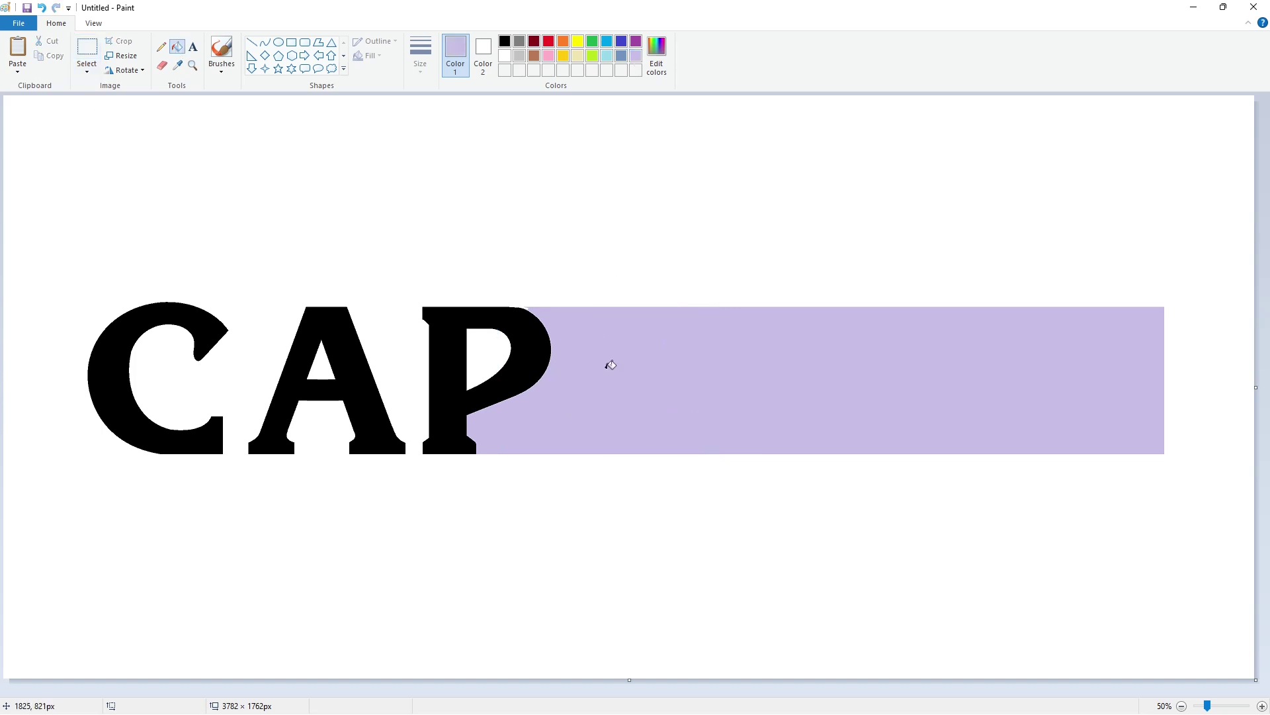
key(ctrl+v)
drag(113, 263, 606, 372)
click(789, 491)
Draw a large black ellipse after the second C as the O's outer outline and adjust its size and position.
click(279, 42)
click(505, 41)
drag(723, 310, 874, 473)
drag(825, 434, 805, 457)
drag(721, 382, 711, 391)
drag(872, 380, 882, 396)
click(888, 397)
Draw a smaller ellipse for the O's opening, adjust it to sit centred, and fill the ring black.
drag(756, 329, 827, 427)
drag(801, 414, 810, 435)
drag(832, 389, 842, 402)
drag(760, 398, 753, 398)
click(540, 276)
click(177, 47)
click(788, 306)
click(804, 456)
Fill the lavender areas between the P and second C, inside the C, and inside the O white.
click(505, 56)
click(559, 407)
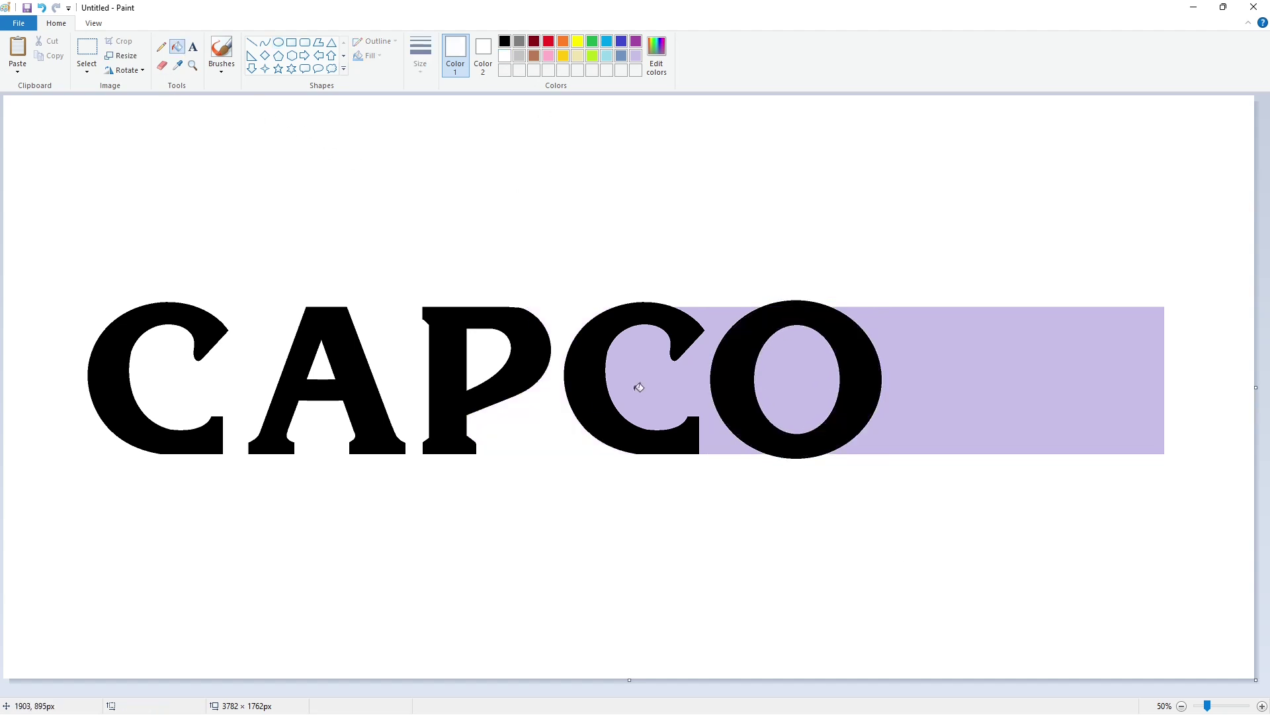
click(609, 402)
click(793, 382)
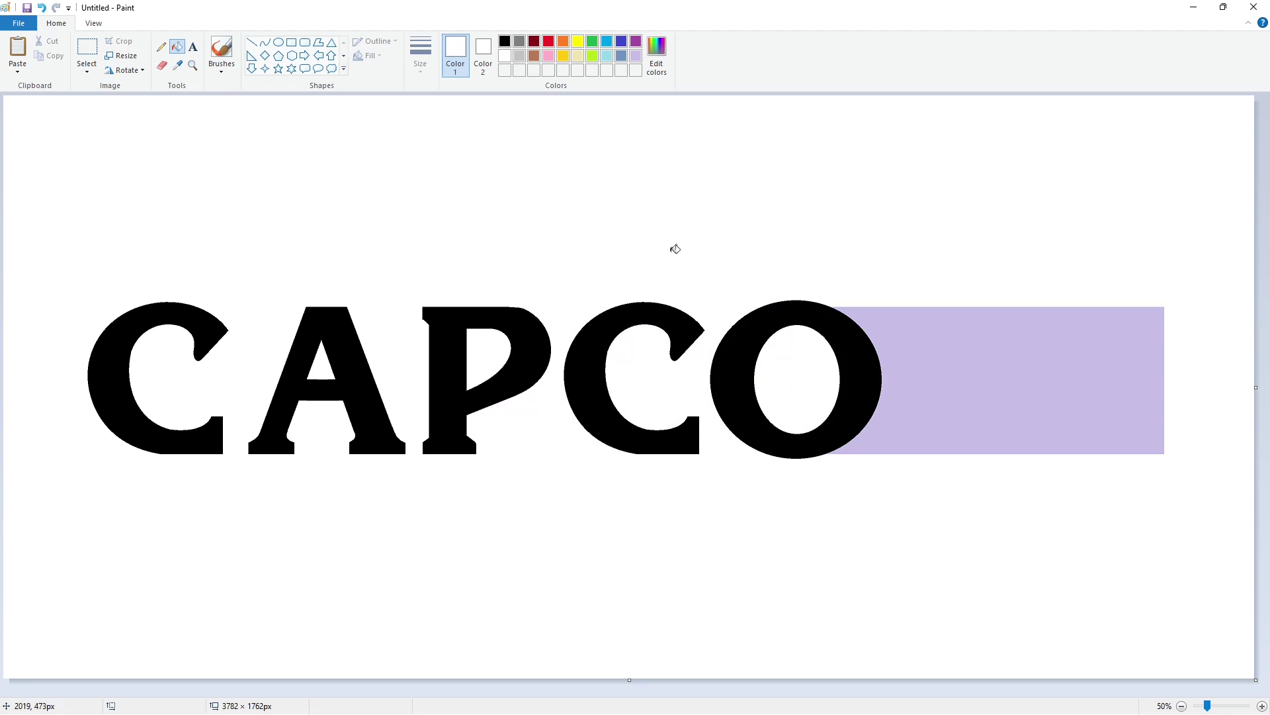
Start the M's upper-left serif with short black straight lines just after the O.
click(255, 44)
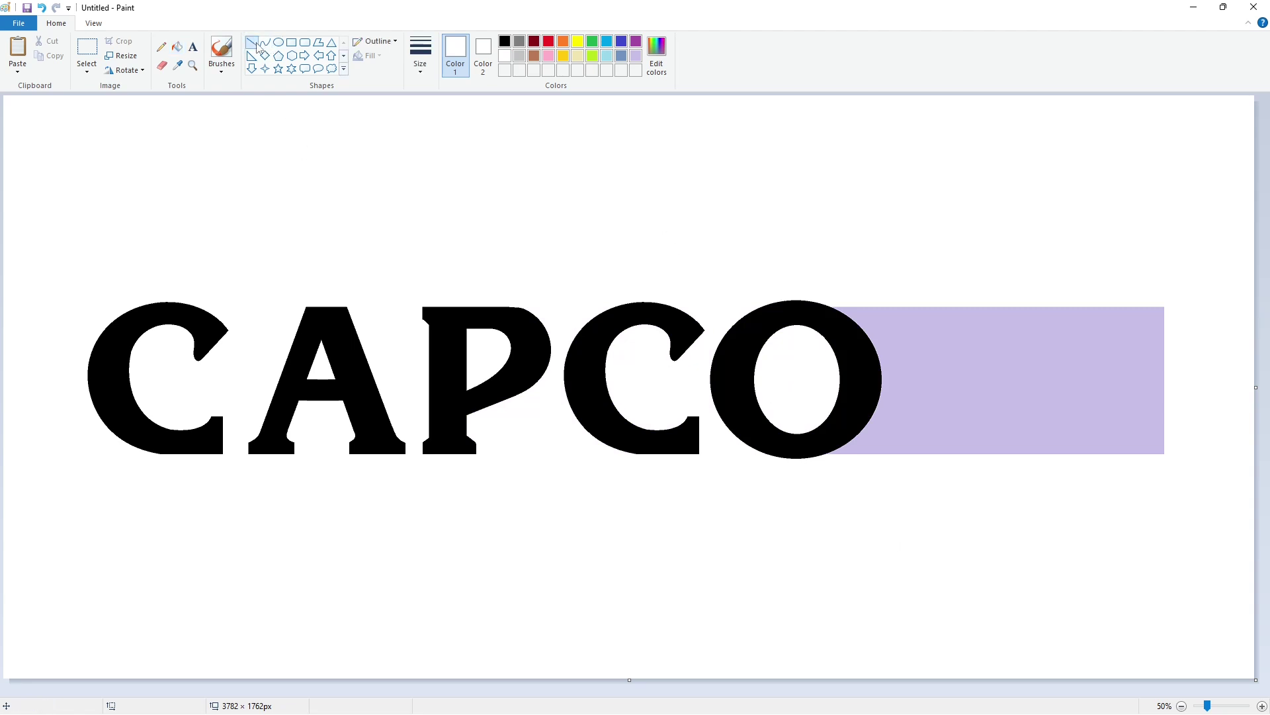
click(505, 41)
mouse_move(900, 315)
mouse_down()
mouse_move(901, 299)
mouse_move(908, 324)
mouse_up()
click(266, 44)
double_click(906, 319)
click(953, 328)
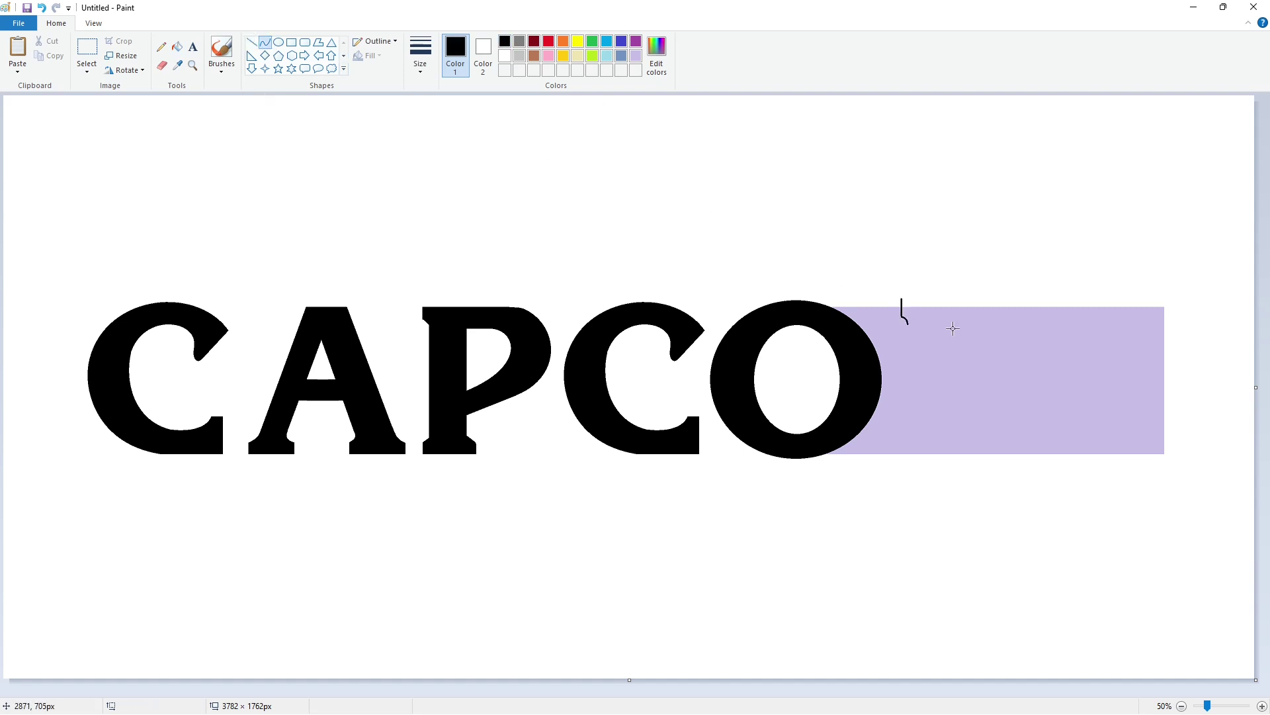
key(ctrl+z)
Draw the slanted underside of the M's upper-left serif and the long outer edge of its left leg.
click(253, 44)
drag(902, 316, 911, 322)
click(981, 329)
drag(893, 424, 891, 436)
drag(908, 321, 911, 316)
click(959, 354)
Round the outer corner at the foot of the M's left leg and add a short vertical serif edge.
click(266, 44)
click(252, 42)
drag(884, 441, 883, 456)
click(915, 487)
Draw the inner edge of the M's left leg with a curved foot and a vertical serif edge.
drag(934, 353, 931, 461)
click(266, 43)
click(947, 441)
key(ctrl+z)
click(251, 43)
click(951, 504)
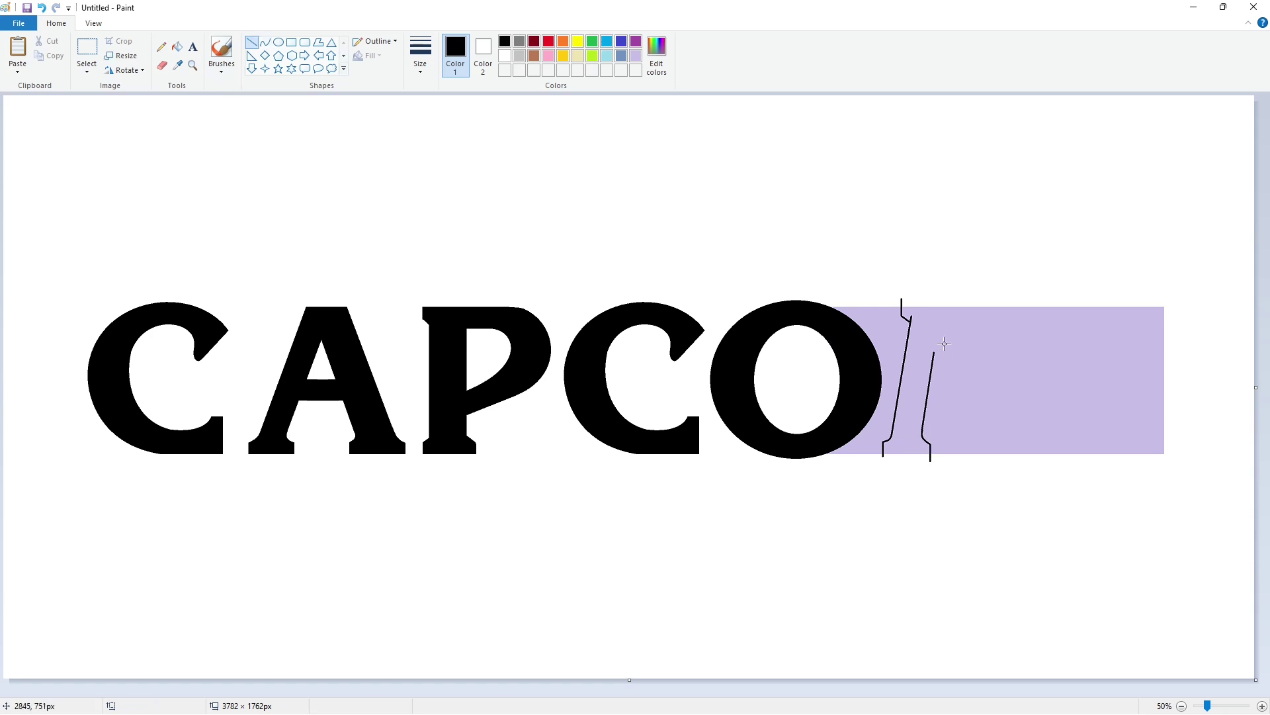
Draw the M's upper V notch and the flat-bottomed inner V between its legs with straight lines.
mouse_move(934, 353)
mouse_down()
mouse_move(956, 419)
mouse_move(985, 420)
mouse_up()
drag(974, 364, 956, 304)
click(980, 348)
mouse_move(975, 364)
mouse_down()
mouse_move(992, 309)
mouse_move(1001, 372)
mouse_move(988, 365)
mouse_move(999, 305)
mouse_up()
drag(986, 419, 1009, 349)
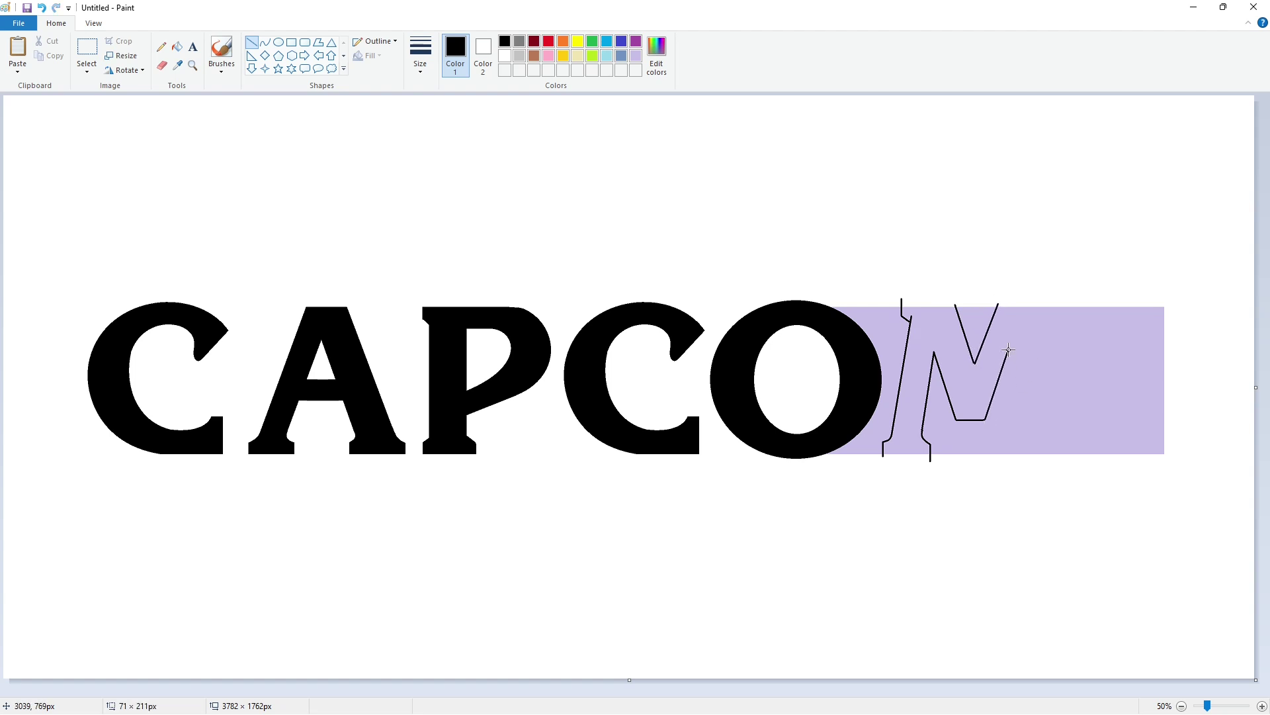
click(1045, 384)
Draw the inner edge of the M's right leg with a curved foot and a short vertical serif edge.
drag(1009, 353, 1013, 457)
click(265, 42)
click(251, 41)
click(903, 363)
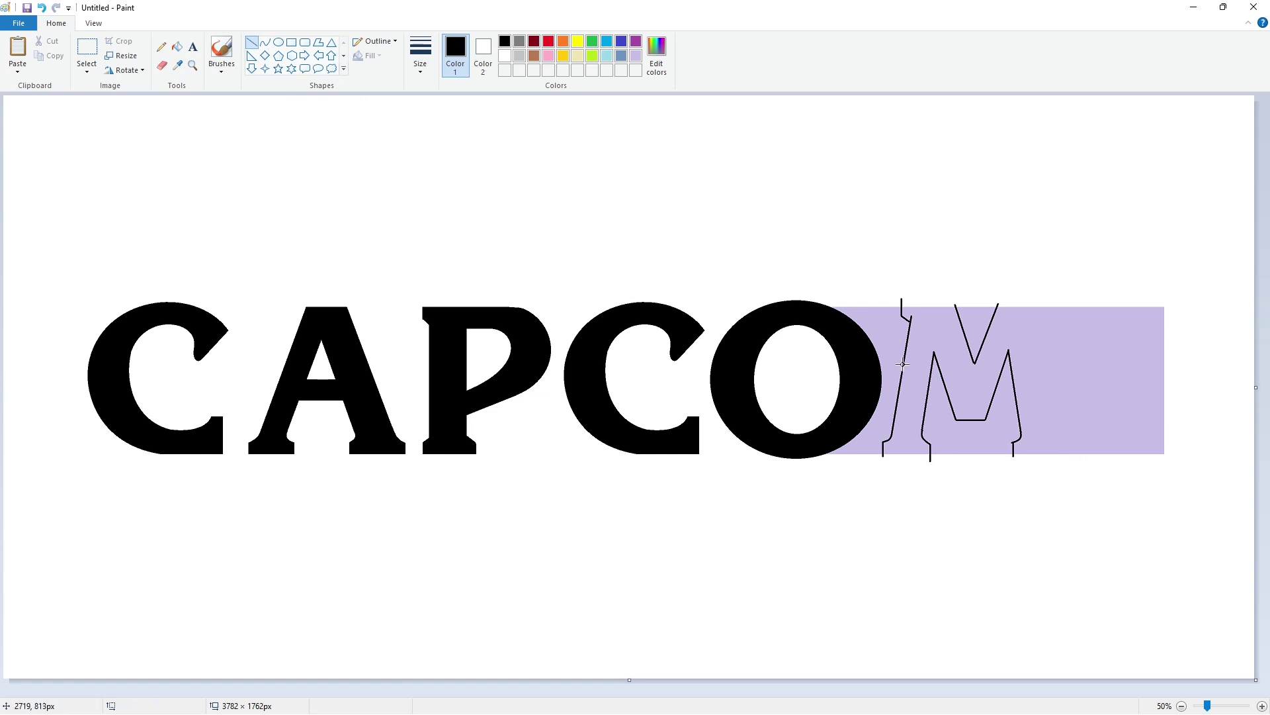
Outline the M's upper-right serif, the outer edge of its right leg, and the curved foot serif.
click(265, 42)
drag(1053, 303, 1061, 435)
click(1045, 318)
click(251, 42)
click(265, 42)
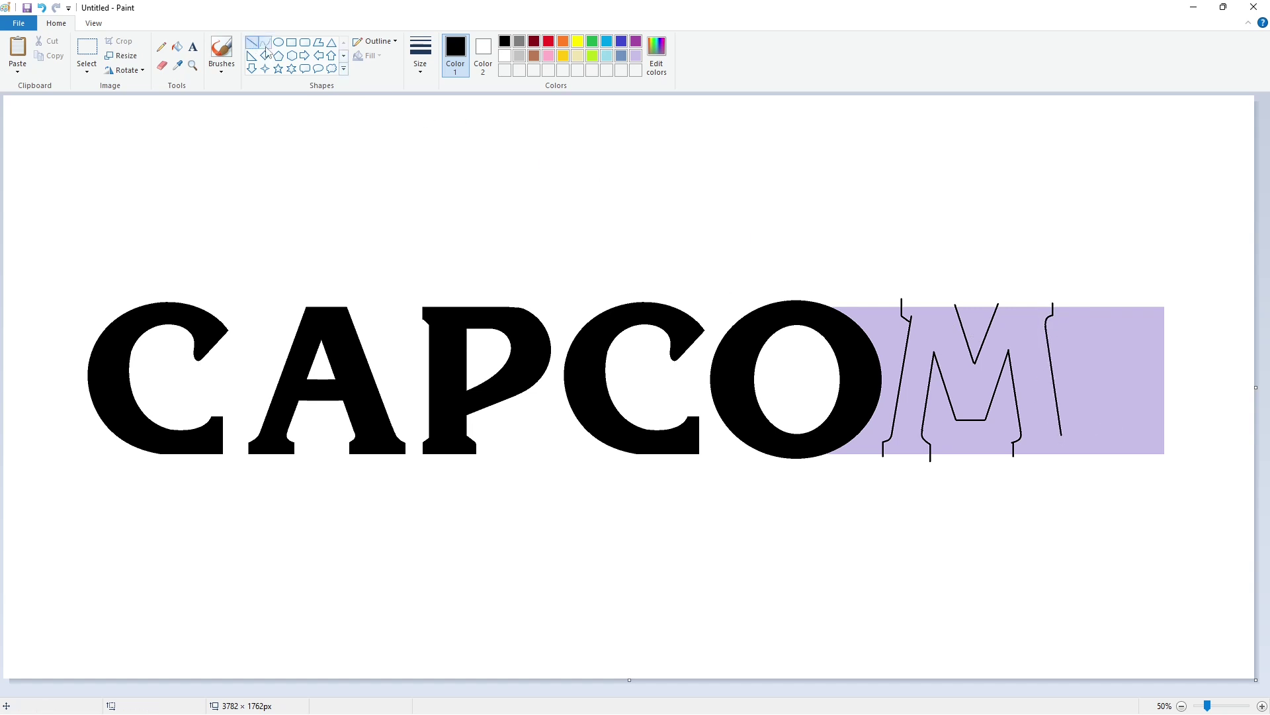
click(252, 42)
drag(1067, 444, 1068, 465)
Fill the M black and draw horizontal white lines along its top and base to cut off the overshooting strokes.
click(177, 46)
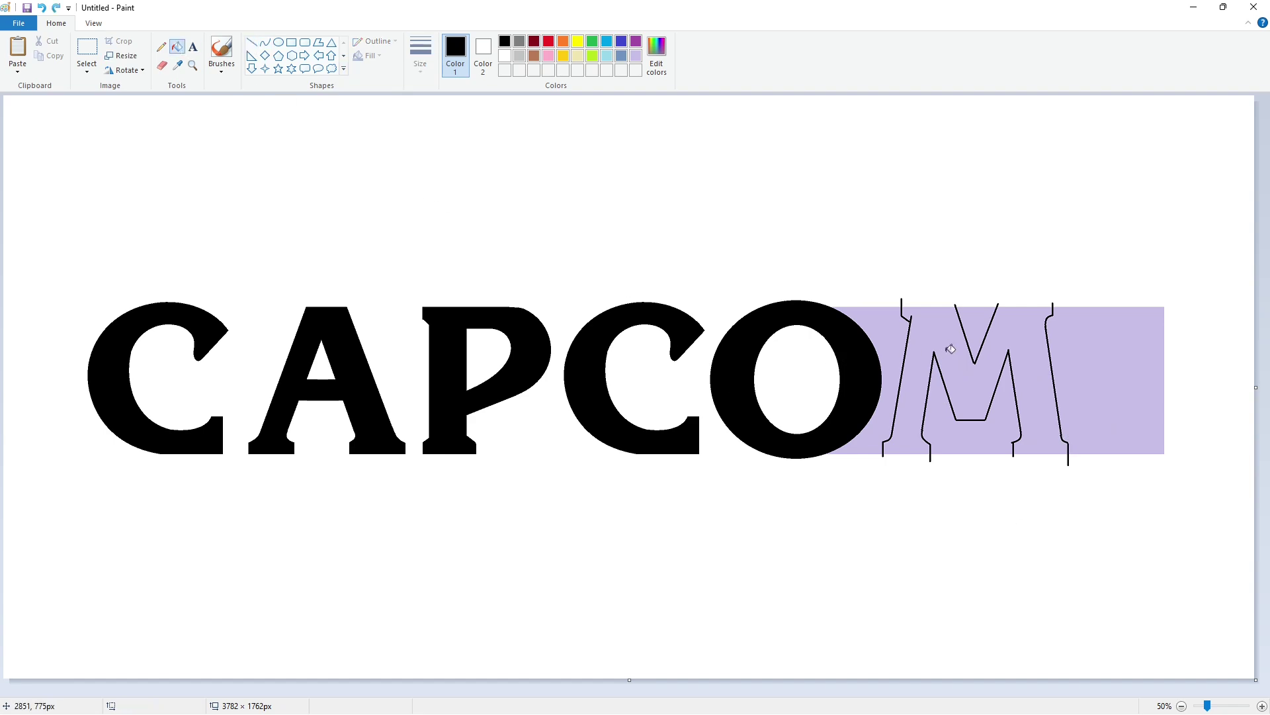
click(1033, 397)
click(1261, 704)
drag(629, 691, 1217, 692)
click(504, 56)
click(252, 42)
drag(585, 220, 953, 220)
click(951, 297)
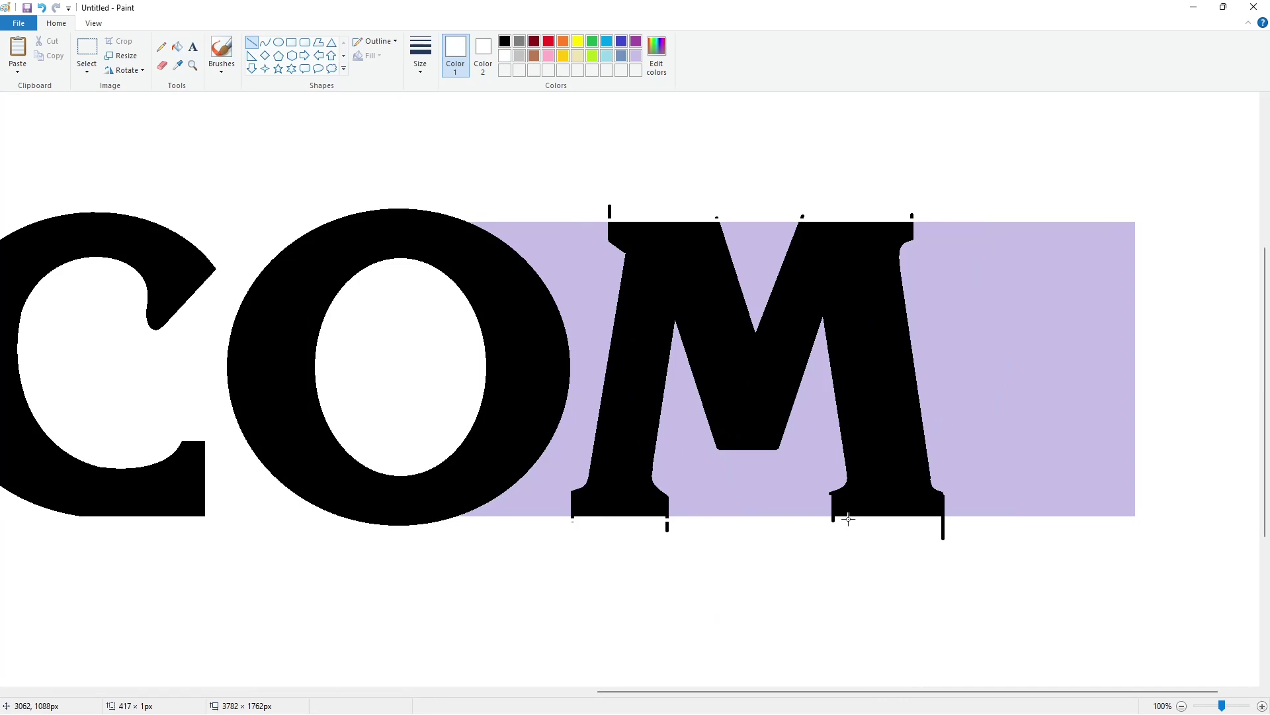
Clean up both side edges of the M's right foot serif with short vertical lavender lines.
click(636, 56)
drag(829, 502, 830, 481)
click(955, 457)
drag(945, 489, 945, 522)
click(971, 529)
Fill the leftover stubs and all remaining lavender areas around the M white.
click(176, 46)
click(505, 55)
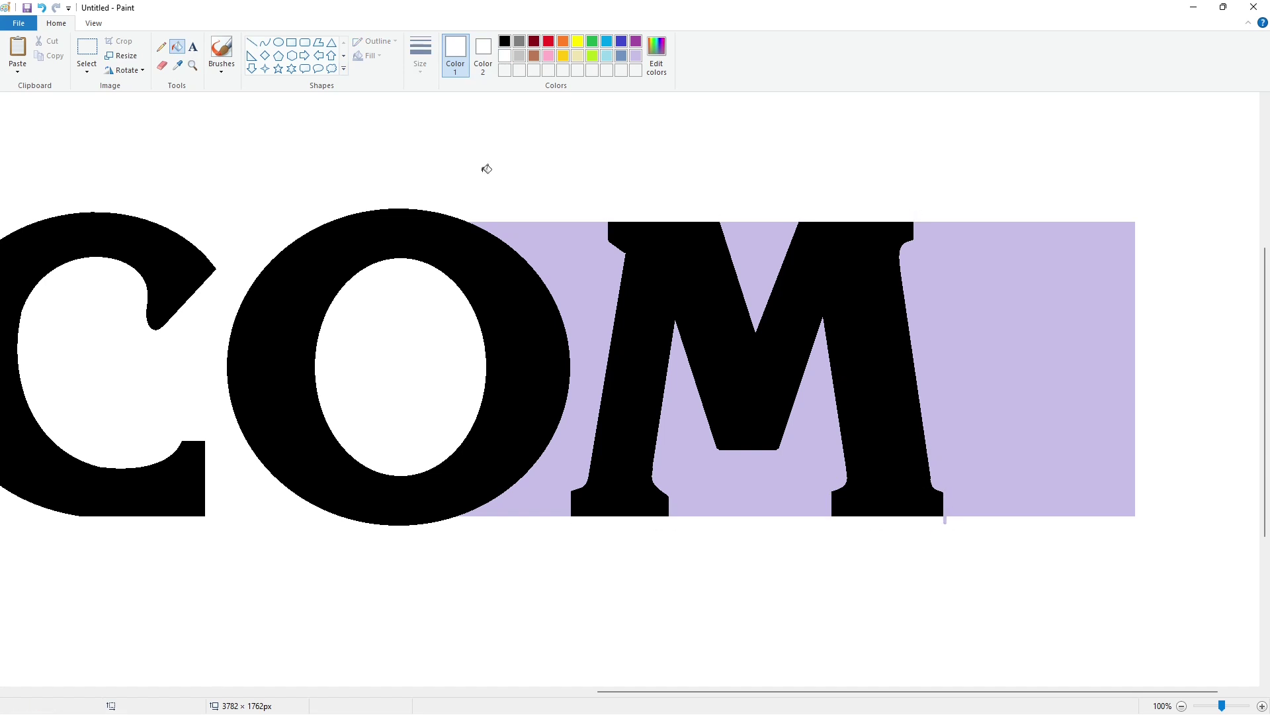
click(576, 503)
click(747, 265)
click(707, 456)
click(1012, 401)
click(1182, 706)
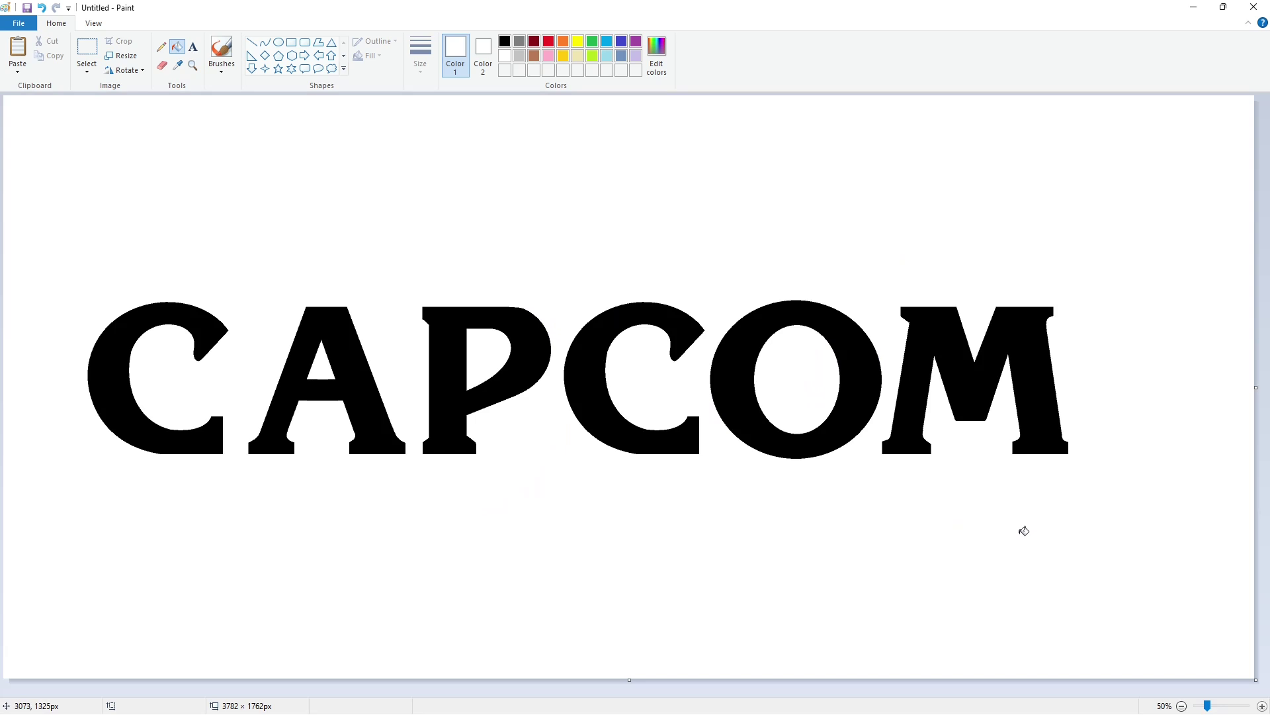
Begin a black outline offset around the first C with straight lines along its upper terminal.
click(265, 42)
click(505, 41)
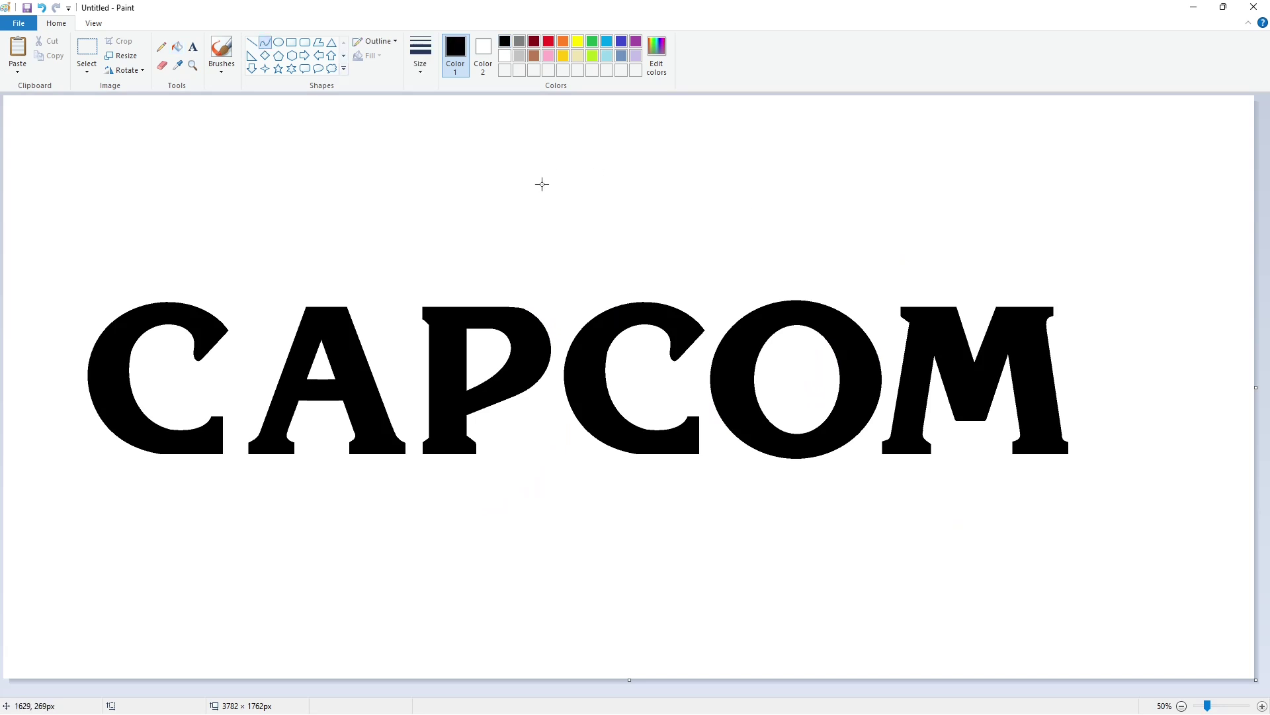
click(251, 42)
mouse_move(247, 331)
mouse_down()
mouse_move(204, 379)
mouse_move(172, 358)
mouse_up()
click(272, 354)
click(264, 360)
key(ctrl+z)
Draw offset curves over the top of the first C and around its outer side down to its base.
click(265, 41)
mouse_move(250, 329)
mouse_down()
mouse_move(98, 315)
mouse_move(125, 269)
mouse_move(135, 274)
mouse_up()
click(135, 274)
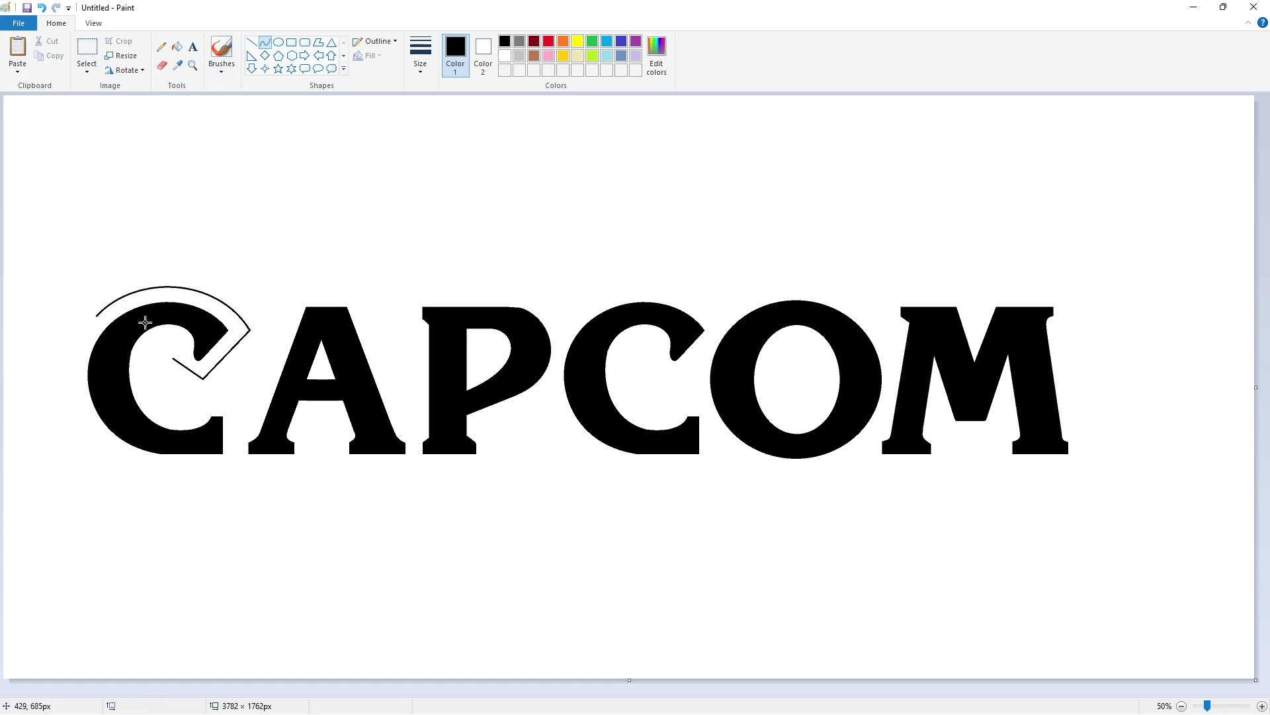
drag(96, 316, 170, 469)
mouse_move(113, 388)
mouse_down()
mouse_move(78, 340)
mouse_move(58, 354)
mouse_up()
drag(75, 427, 56, 456)
click(284, 450)
Extend the outline with a horizontal black line beneath the letters from the first C to just past the P's foot.
click(251, 42)
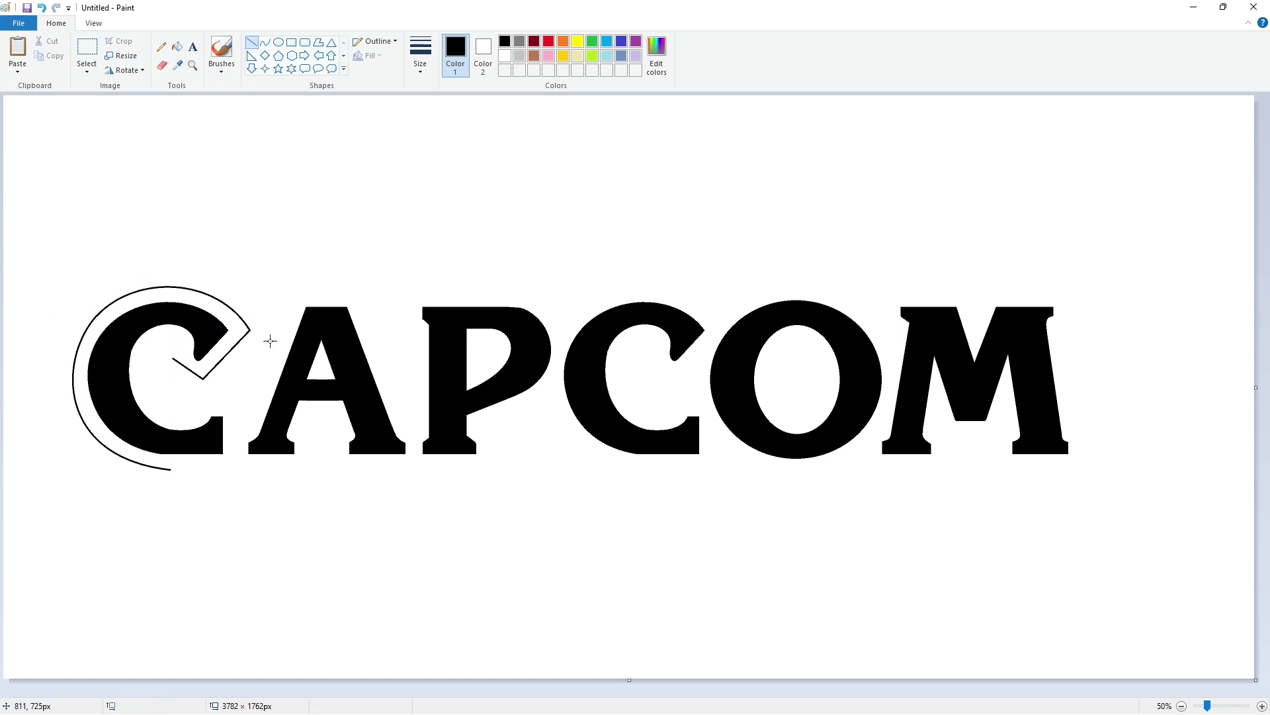
drag(167, 469, 493, 469)
click(501, 512)
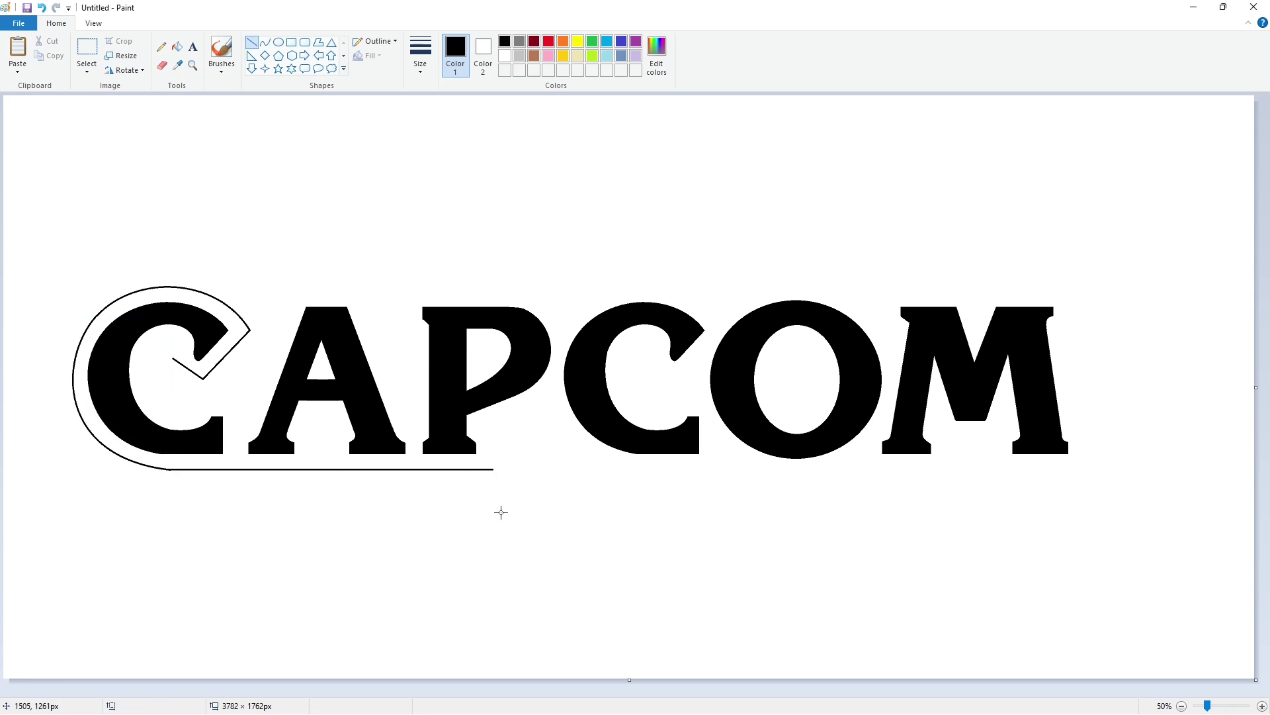
Outline the inside of the first C's opening with curves and straight lines, and continue up along the A's left side.
click(265, 41)
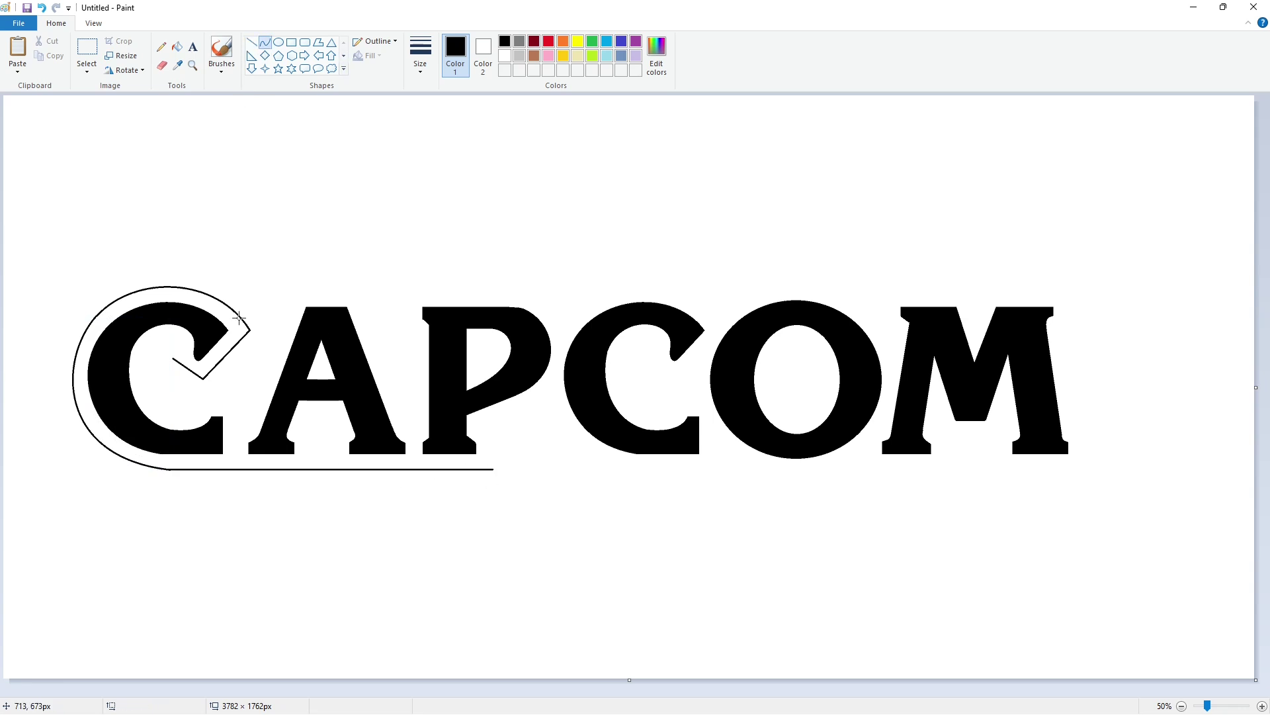
mouse_move(166, 352)
mouse_down()
mouse_move(181, 341)
mouse_move(160, 330)
mouse_move(169, 411)
mouse_move(144, 372)
mouse_move(141, 401)
mouse_move(203, 400)
mouse_move(185, 416)
mouse_move(239, 400)
mouse_move(239, 431)
mouse_move(294, 289)
mouse_up()
click(154, 367)
click(202, 393)
click(202, 410)
key(ctrl+z)
click(252, 42)
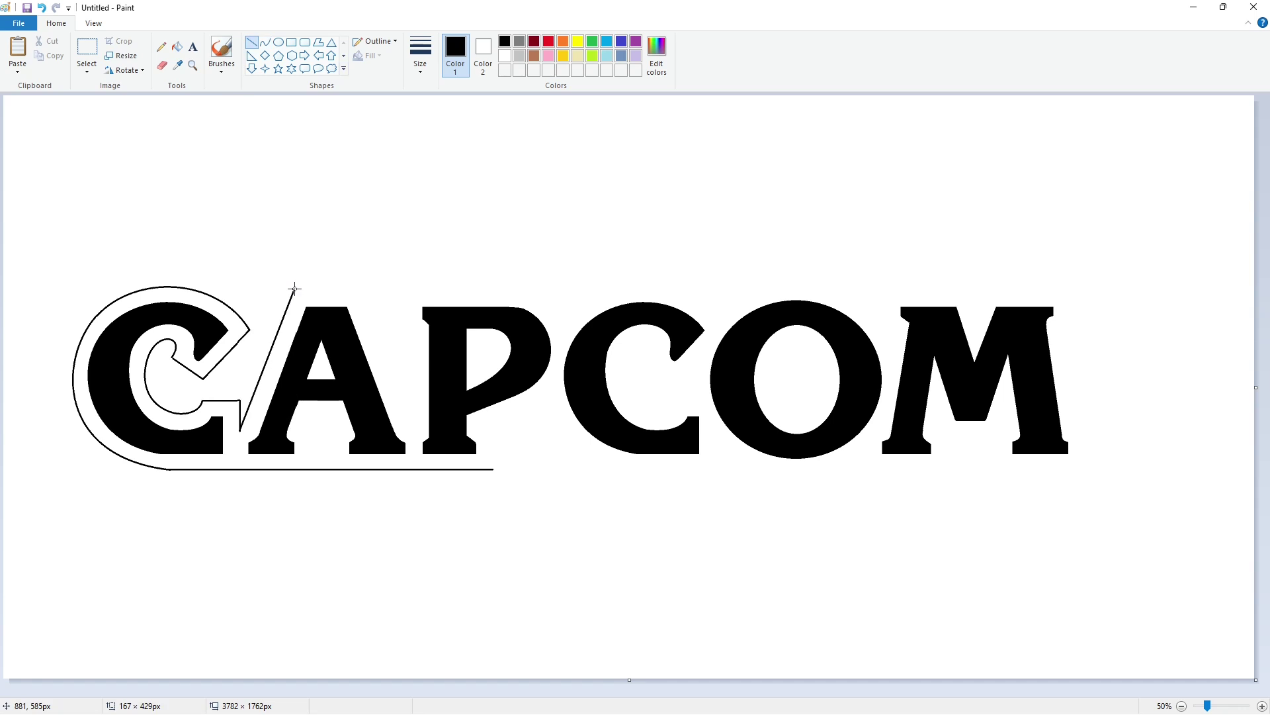
click(349, 300)
Draw a horizontal line above the A and P and curve it around the upper part of the P's bowl.
mouse_move(295, 289)
mouse_down()
mouse_move(493, 290)
mouse_move(561, 329)
mouse_move(552, 299)
mouse_up()
click(554, 265)
click(265, 42)
click(647, 298)
Draw a slanted line along the A's right side and curve its lower end toward the P.
click(251, 42)
drag(406, 419, 352, 279)
click(578, 264)
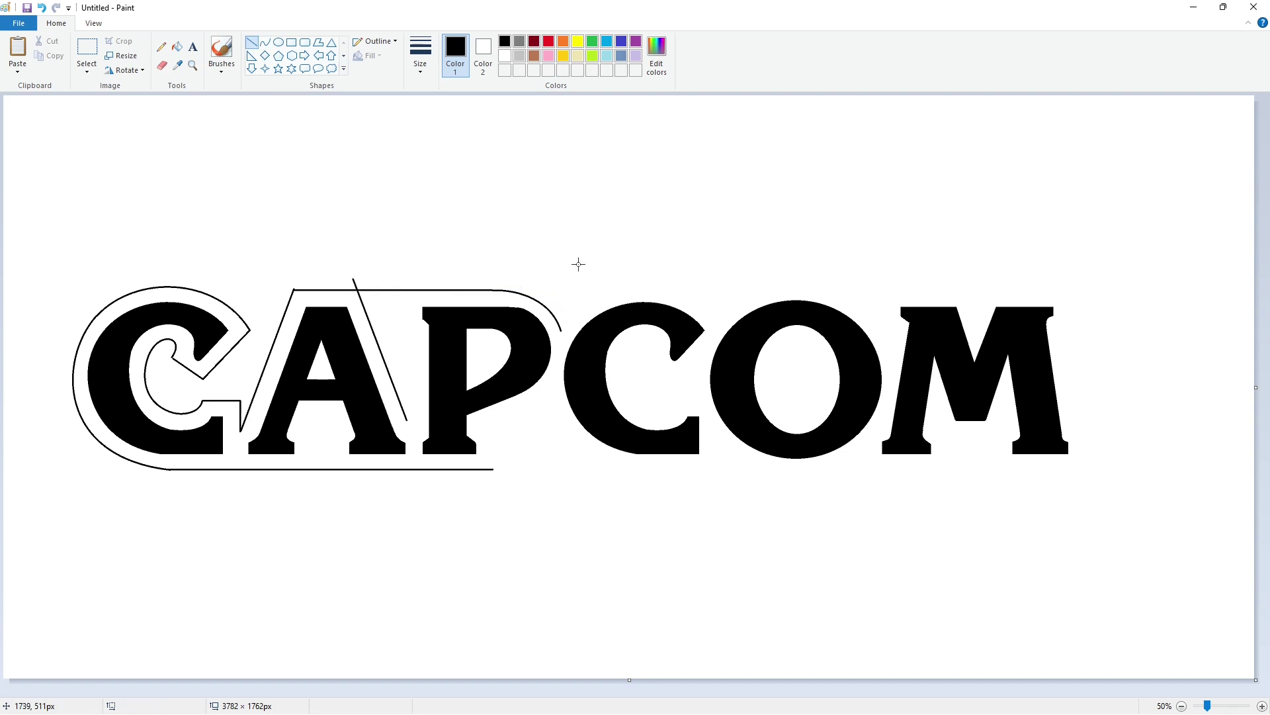
click(265, 42)
drag(406, 419, 418, 429)
Outline the P's left side with vertical lines beside the stem and serif, joined by a curve.
click(251, 43)
drag(415, 342, 415, 435)
click(264, 42)
click(414, 333)
click(476, 325)
click(251, 42)
drag(405, 327, 405, 285)
click(494, 274)
Draw a vertical line about 105 px high beside the P's foot and curve the outline up beneath its bowl.
drag(494, 470, 494, 437)
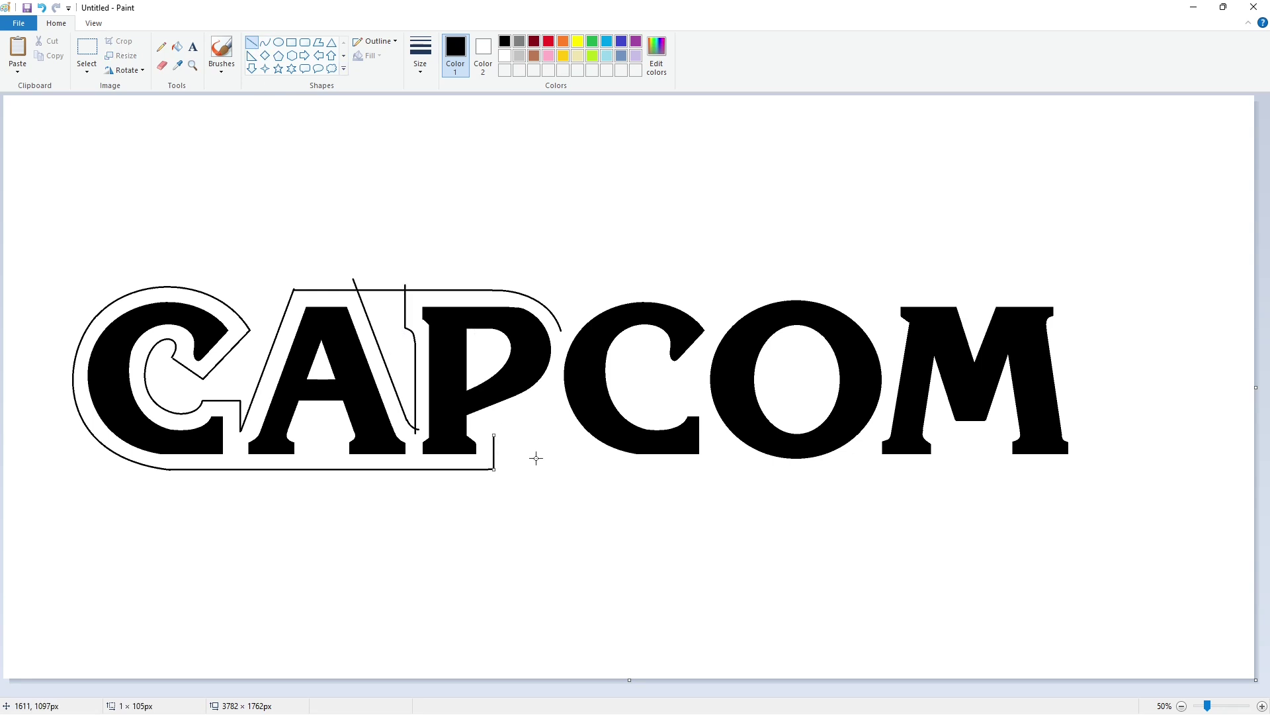
click(265, 42)
mouse_move(491, 431)
mouse_down()
mouse_move(481, 425)
mouse_move(550, 389)
mouse_up()
click(483, 430)
click(484, 430)
click(534, 447)
click(532, 407)
click(531, 408)
click(551, 452)
Draw an offset curve over the top of the second C from the P's bowl to the O.
mouse_move(561, 329)
mouse_down()
mouse_move(713, 322)
mouse_move(597, 282)
mouse_move(681, 270)
mouse_up()
click(681, 270)
click(746, 508)
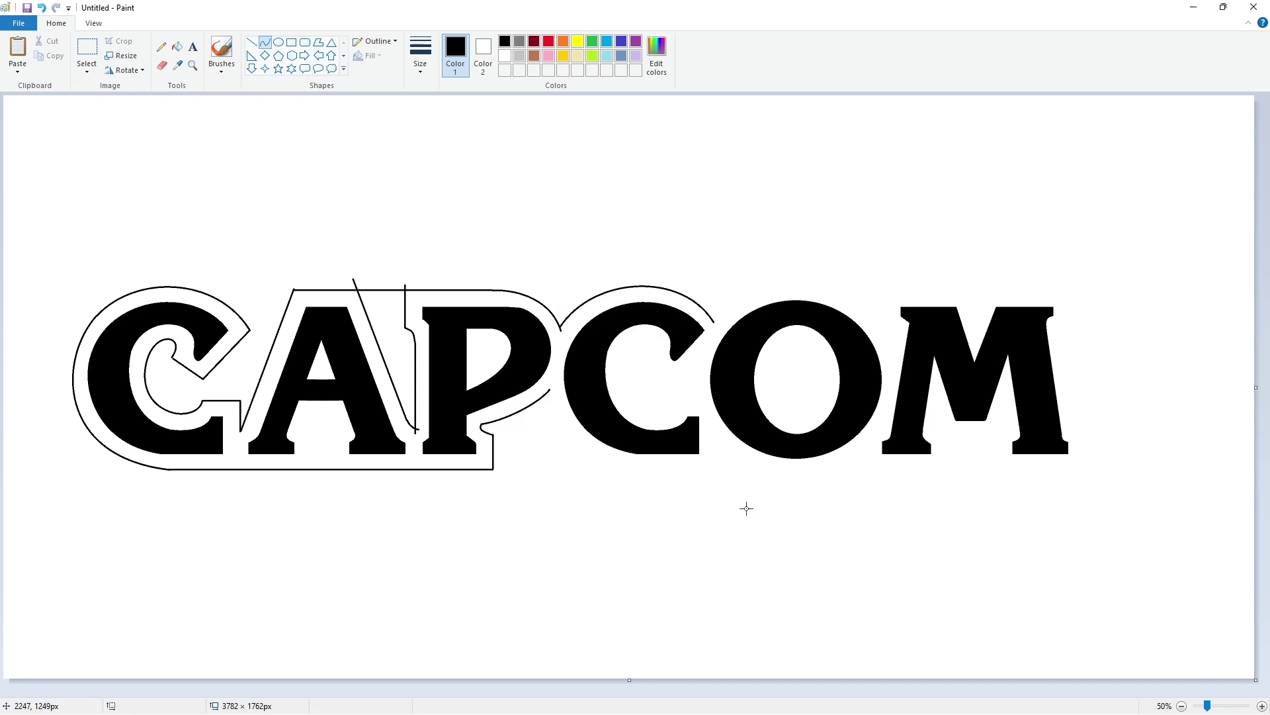
Curve the outline around the second C's lower side, run it straight beneath the base, and add a vertical line up to the O.
mouse_move(550, 389)
mouse_down()
mouse_move(609, 457)
mouse_move(651, 470)
mouse_up()
drag(594, 426, 569, 444)
drag(594, 461, 712, 469)
click(720, 571)
click(251, 41)
key(ctrl+z)
key(ctrl+y)
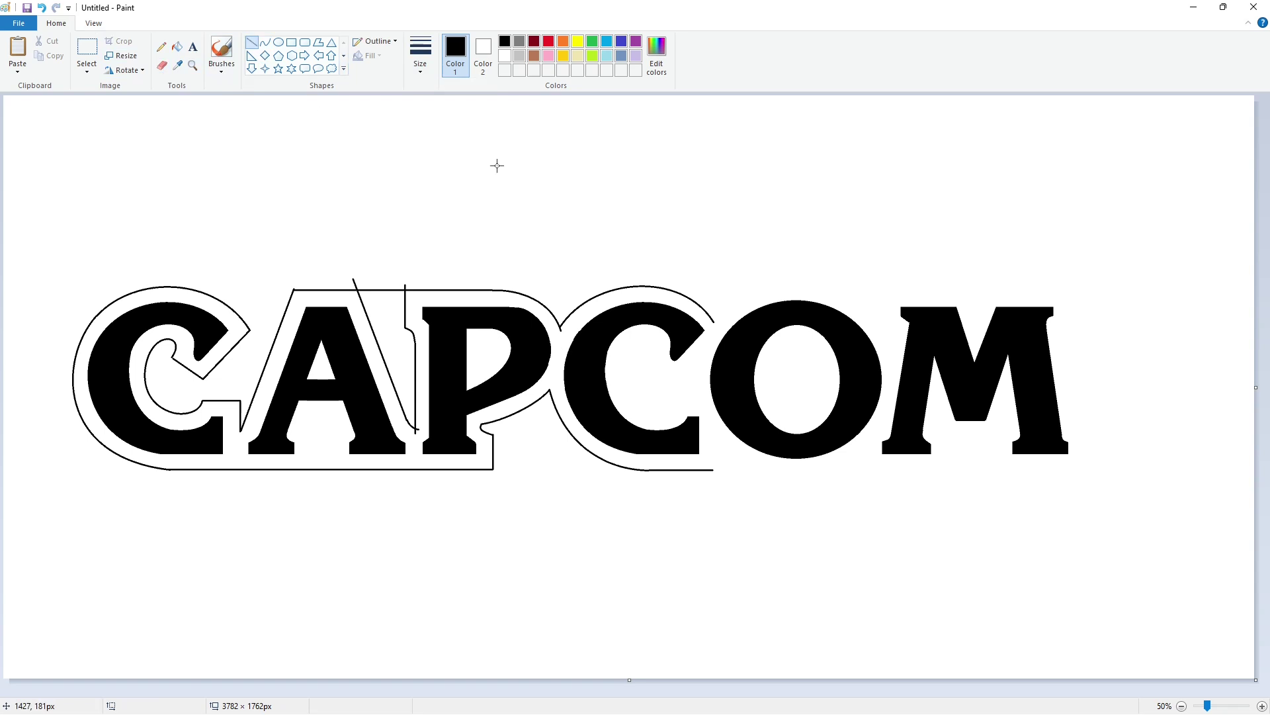
drag(714, 470, 714, 421)
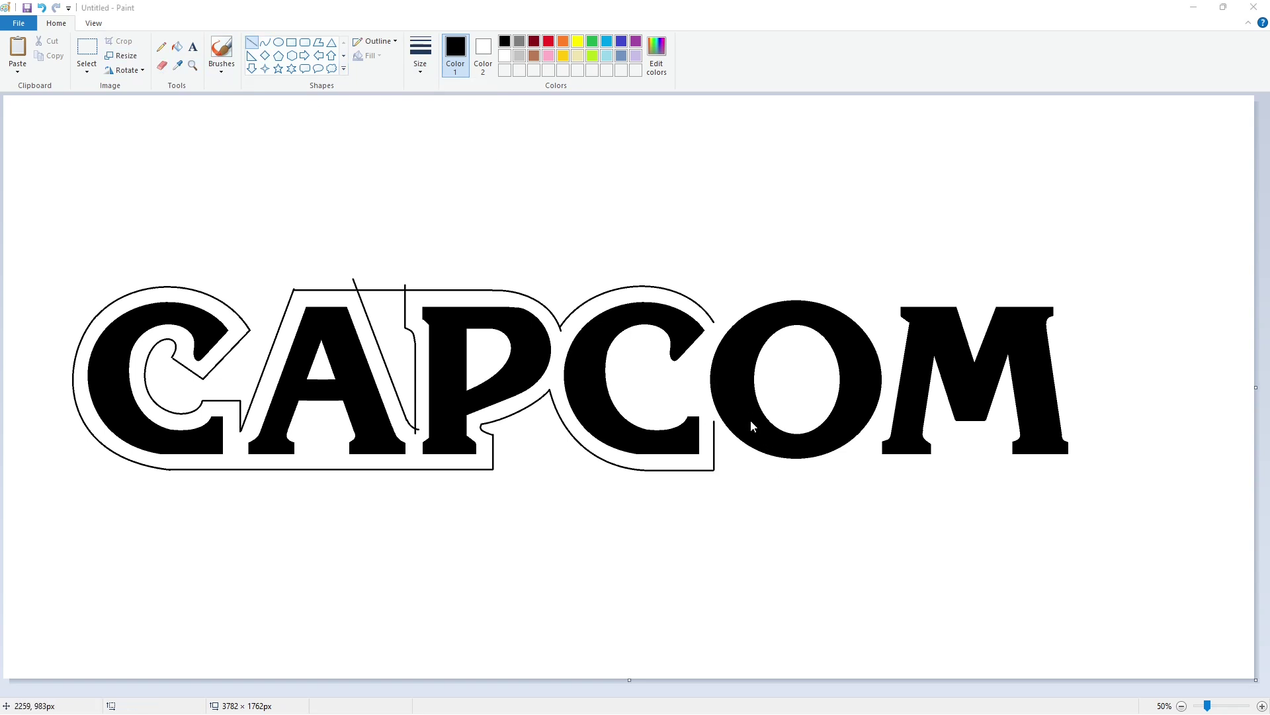
Undo the last line and redraw the vertical outline segment from the second C's base up to the O.
key(ctrl+z)
drag(714, 470, 713, 421)
click(761, 550)
Draw offset outline curves over the top of the O and around its underside.
click(268, 43)
drag(716, 323, 884, 331)
drag(765, 317, 836, 263)
drag(713, 436, 866, 444)
mouse_move(763, 458)
mouse_down()
mouse_move(763, 477)
mouse_move(823, 488)
mouse_up()
key(ctrl+z)
drag(713, 437, 864, 446)
drag(768, 448, 761, 479)
drag(827, 472, 834, 488)
click(860, 566)
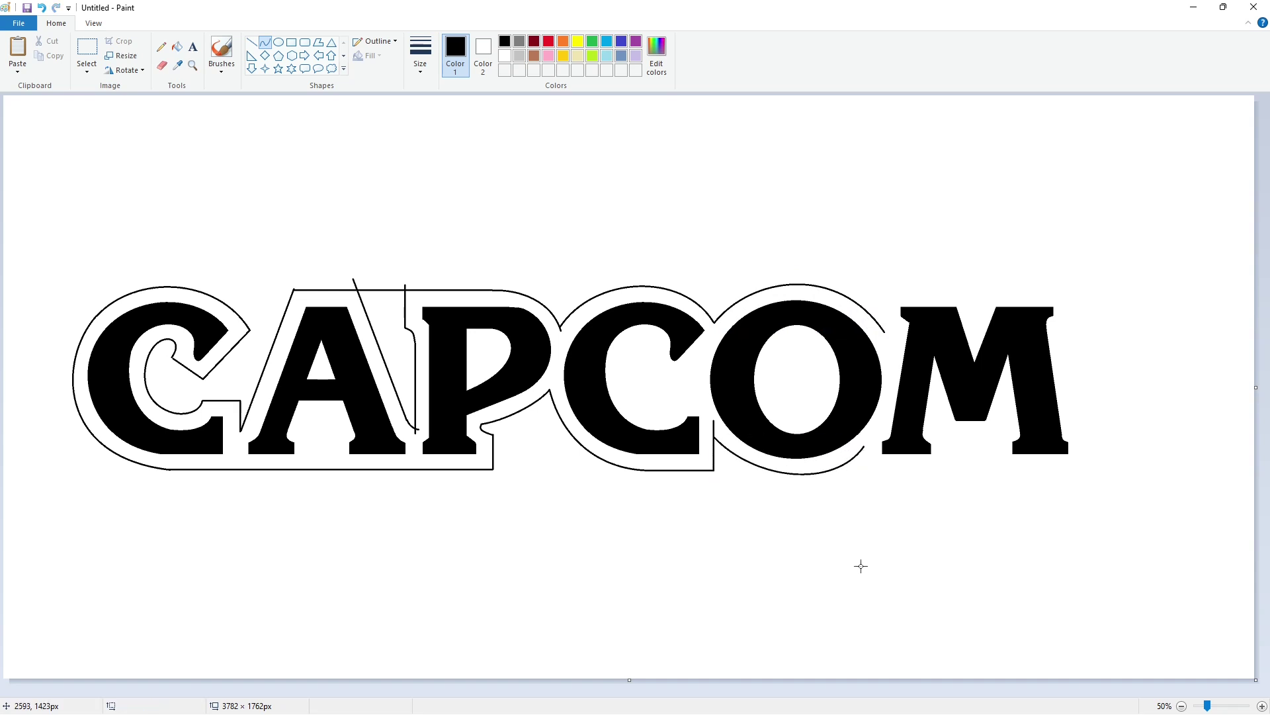
Draw straight outline lines up and over the M's top, and down and along beneath its base.
click(251, 42)
mouse_move(884, 331)
mouse_down()
mouse_move(883, 289)
mouse_move(1111, 290)
mouse_up()
mouse_move(863, 445)
mouse_down()
mouse_move(863, 470)
mouse_move(1119, 470)
mouse_up()
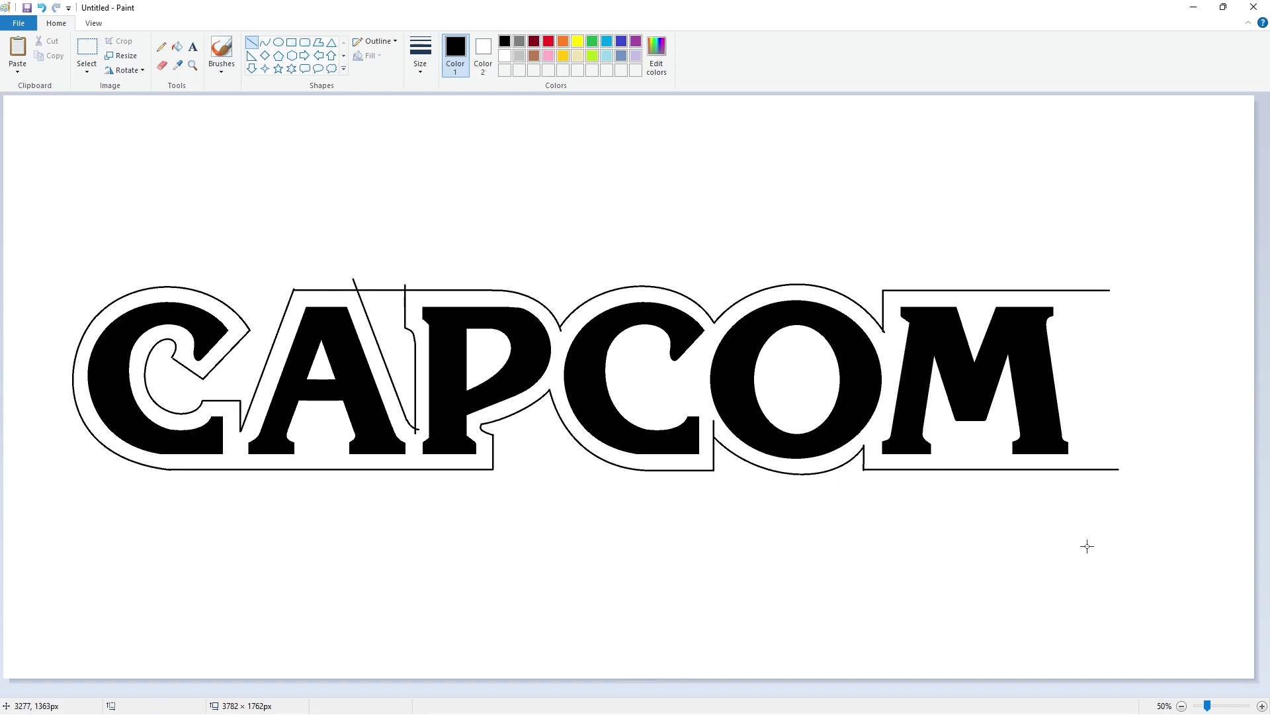
Outline the M's upper right side with a vertical line beside the serif, a small curve and a slanted line along the leg.
drag(1068, 316, 1067, 330)
click(265, 42)
click(1058, 331)
click(1082, 352)
click(252, 42)
drag(1059, 343, 1073, 418)
Curve the outline outward above the M's right foot and run it vertically down to the base line.
click(265, 41)
scroll(265, 42, down, 1)
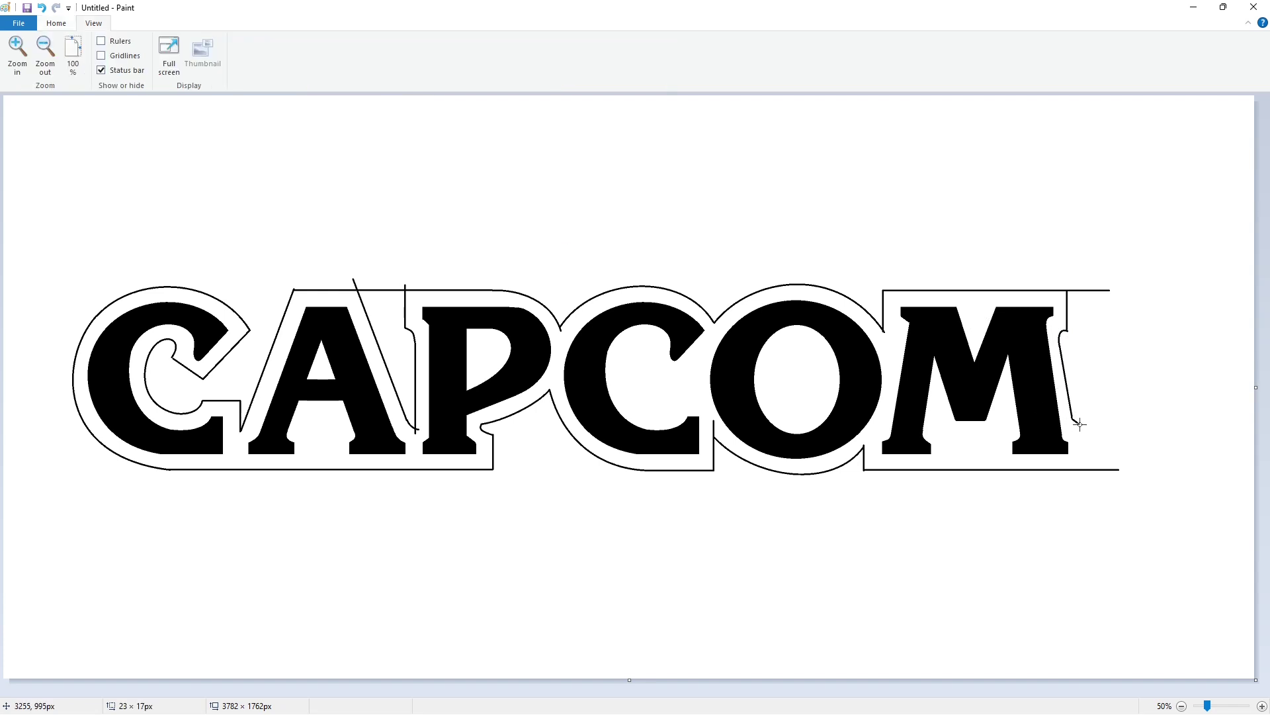
click(1124, 412)
click(56, 23)
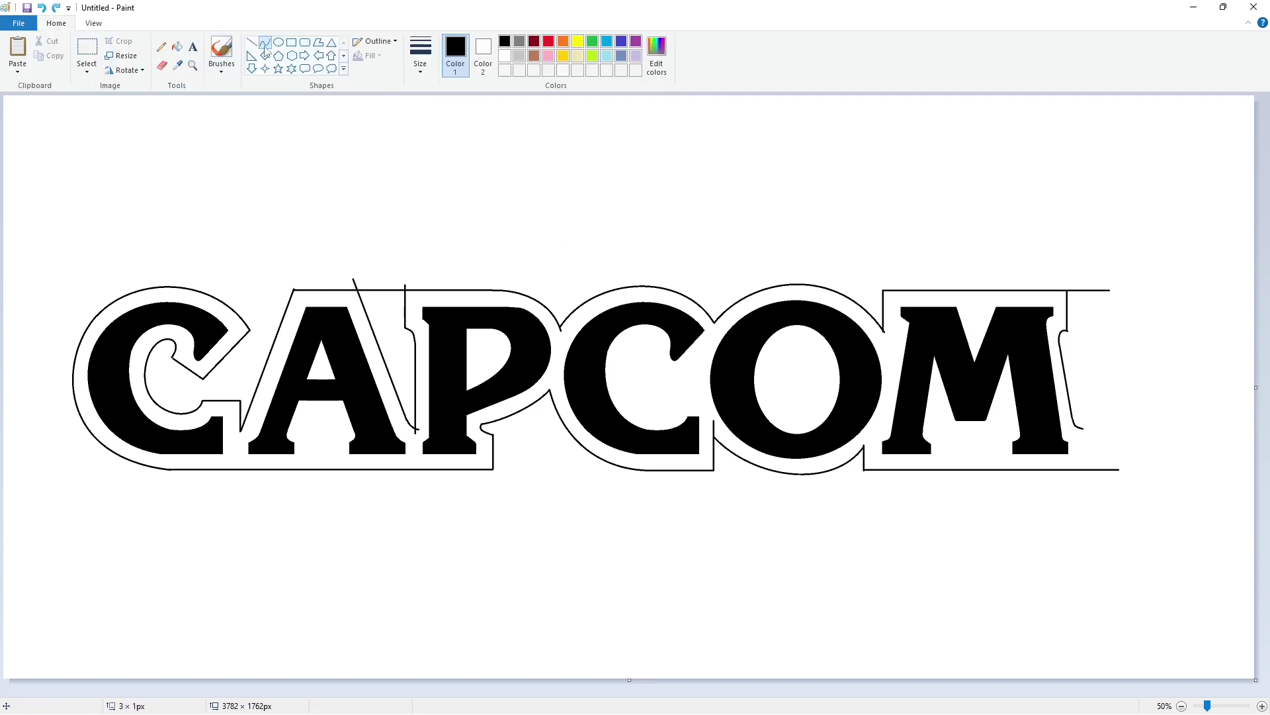
drag(1085, 428, 1083, 470)
click(1128, 405)
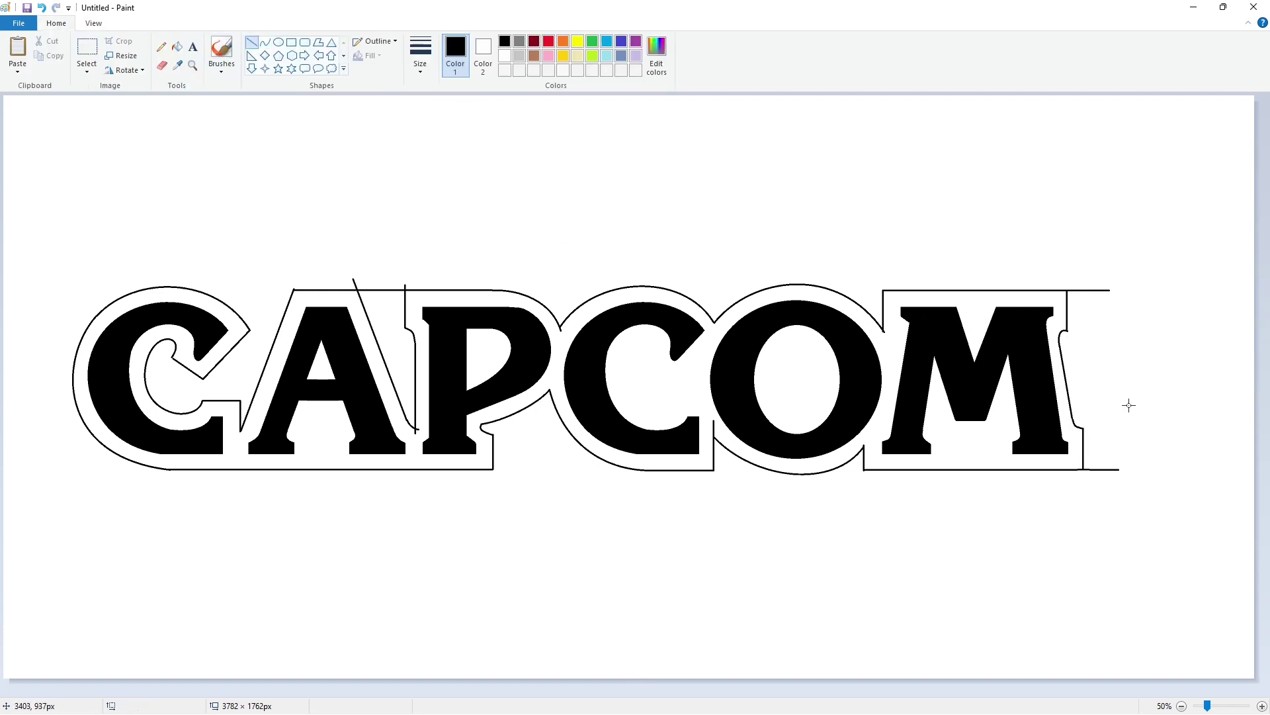
Fill all six CAPCOM letters with purple.
click(177, 47)
click(636, 41)
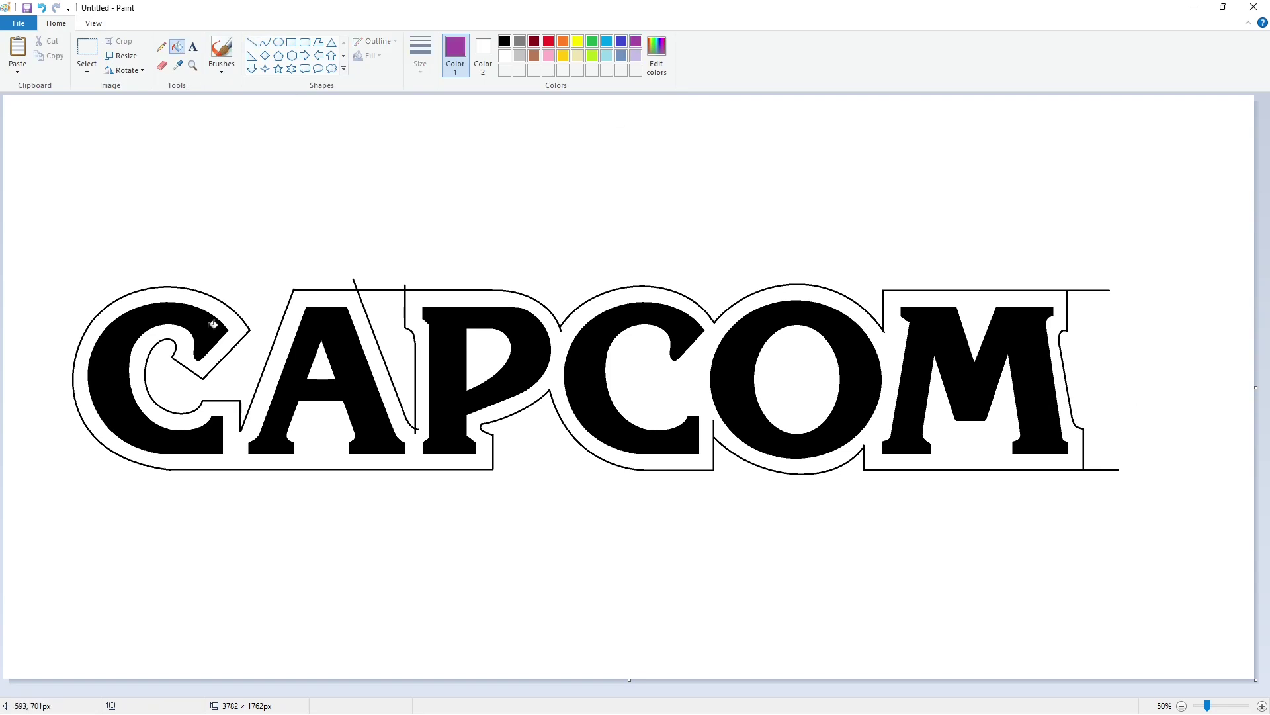
click(205, 324)
click(374, 423)
click(443, 377)
click(584, 377)
click(738, 374)
click(919, 365)
Fill the outline area around the letters and the counters of the O, P and A with black.
click(504, 41)
click(768, 403)
click(898, 345)
click(502, 350)
click(323, 363)
Trim the outline corner inside the first C's opening with a short white line about 13 × 8 px.
click(1262, 705)
scroll(793, 527, down, 2)
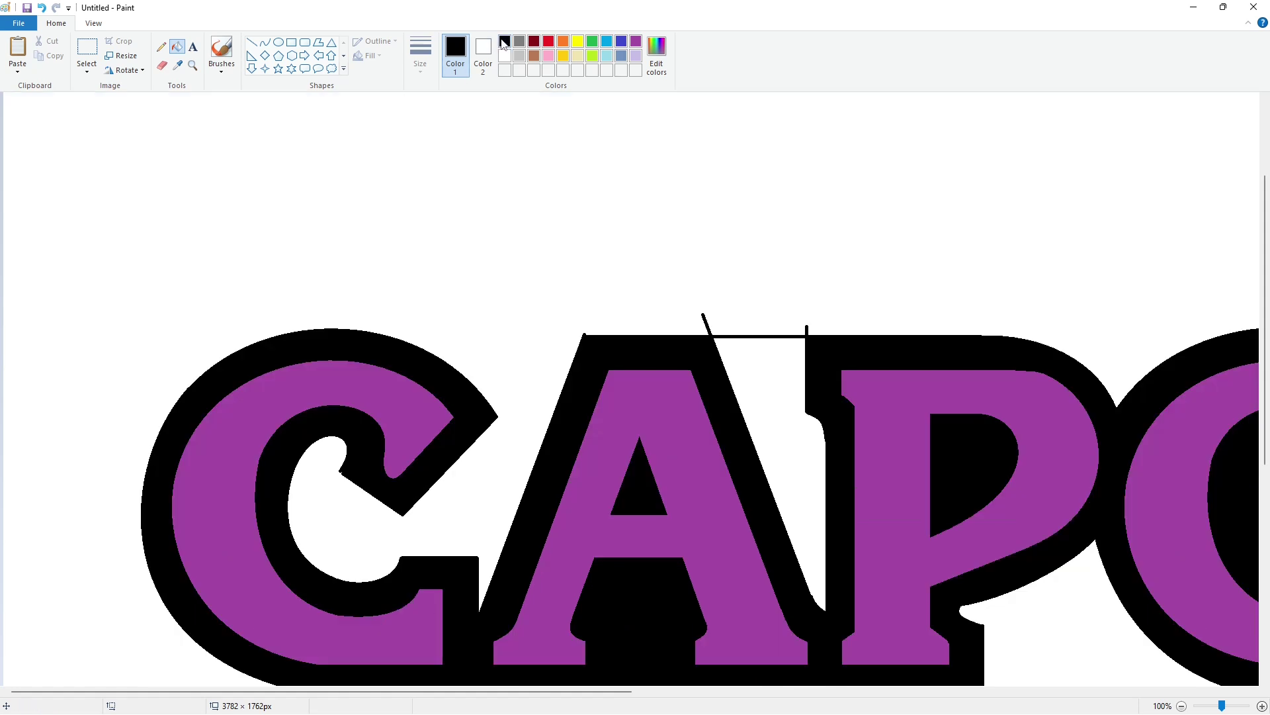
click(252, 41)
scroll(308, 239, down, 2)
drag(340, 322, 348, 327)
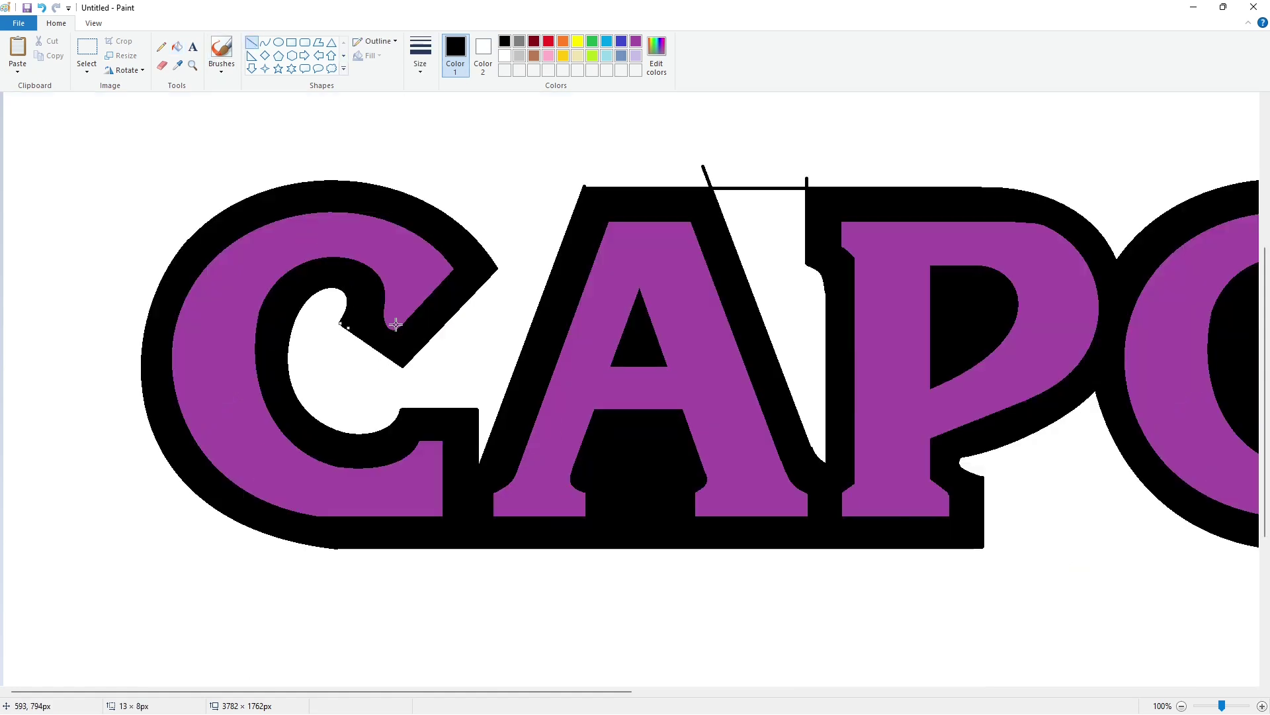
click(505, 55)
Remove the stray outline ends and the connecting top line between the A and P with white lines and white fill.
drag(577, 182, 849, 183)
click(760, 324)
drag(815, 451, 812, 441)
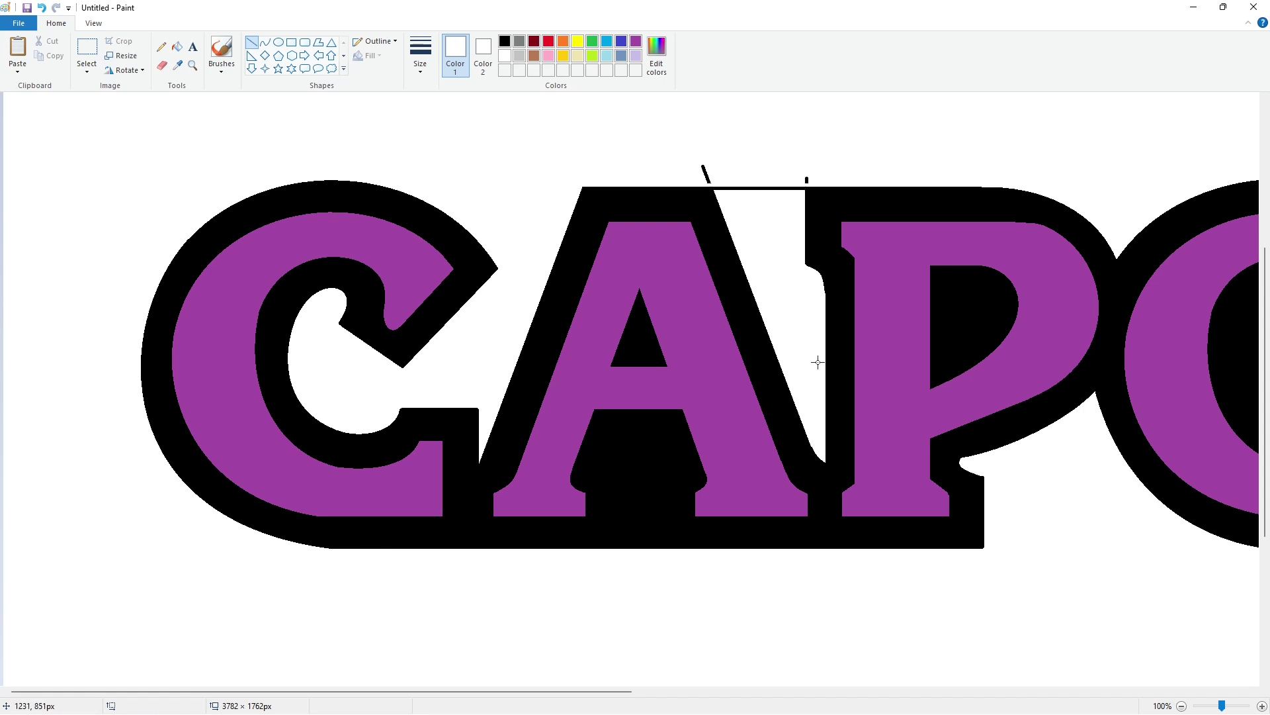
drag(801, 189, 801, 185)
drag(722, 197, 713, 180)
click(176, 46)
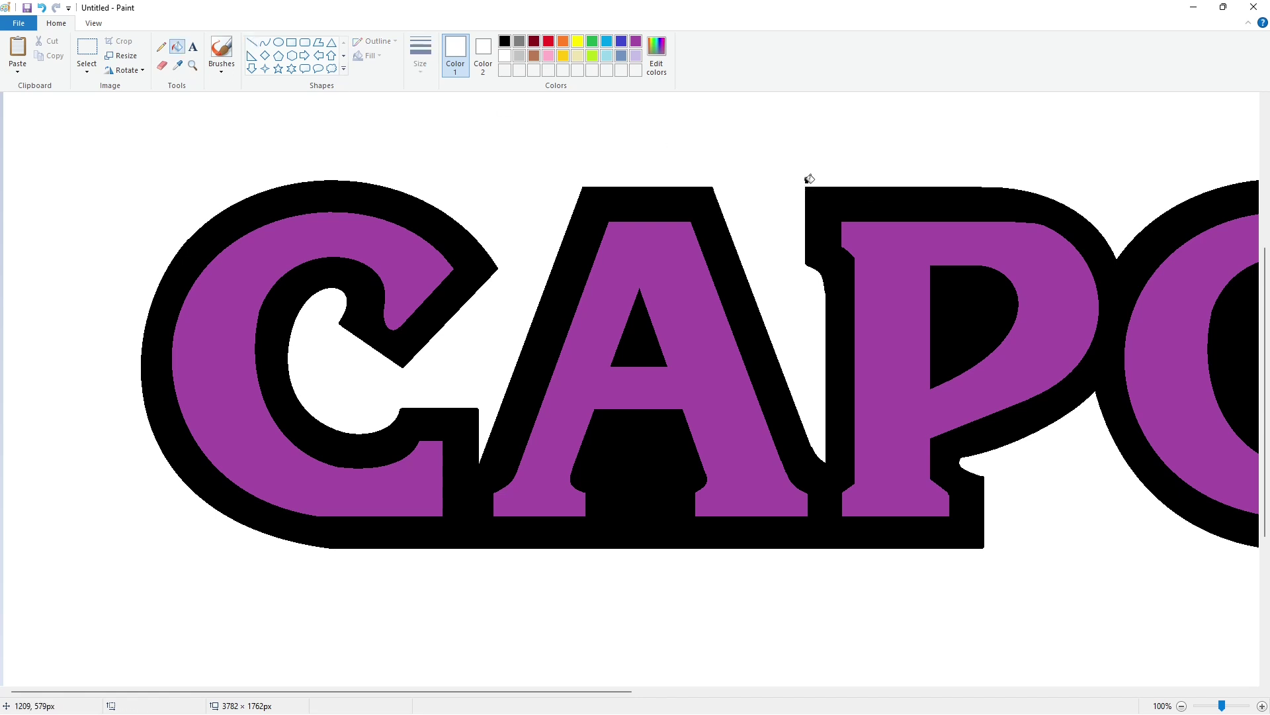
Cut off the overshooting outline ends right of the M with white vertical lines and fill the leftover stubs white.
drag(559, 680, 1126, 691)
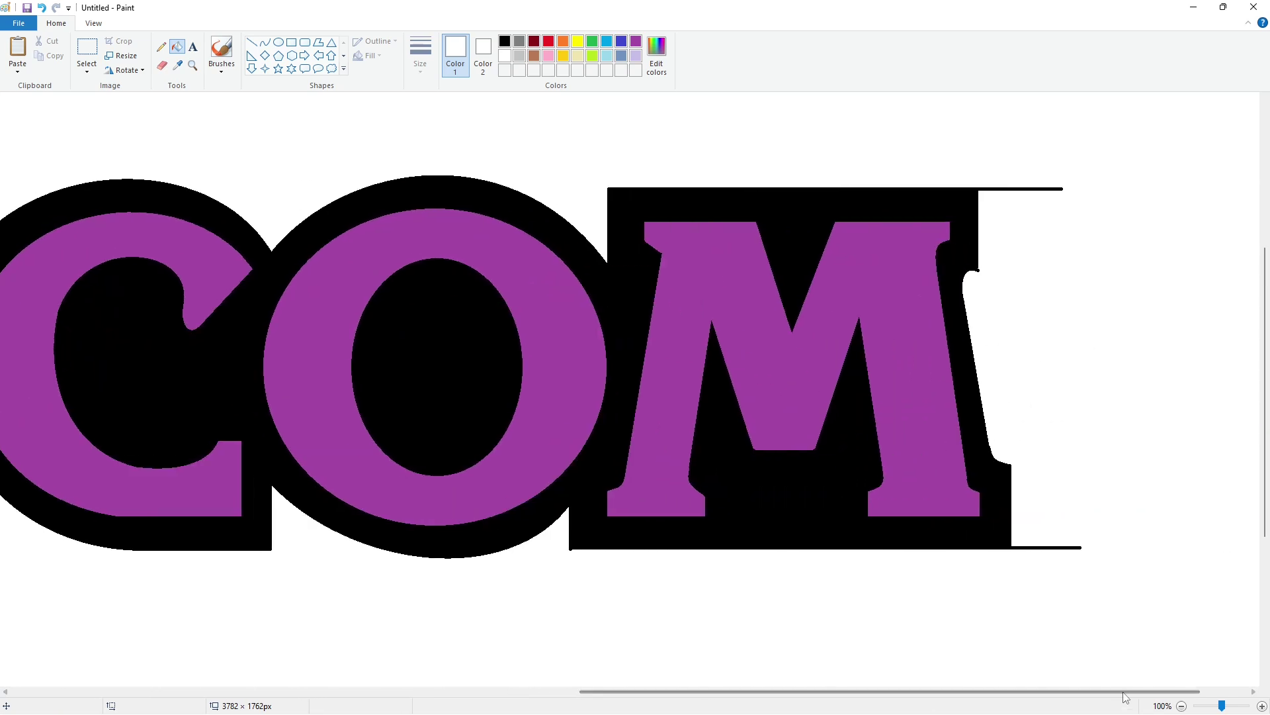
click(252, 42)
drag(985, 283, 984, 161)
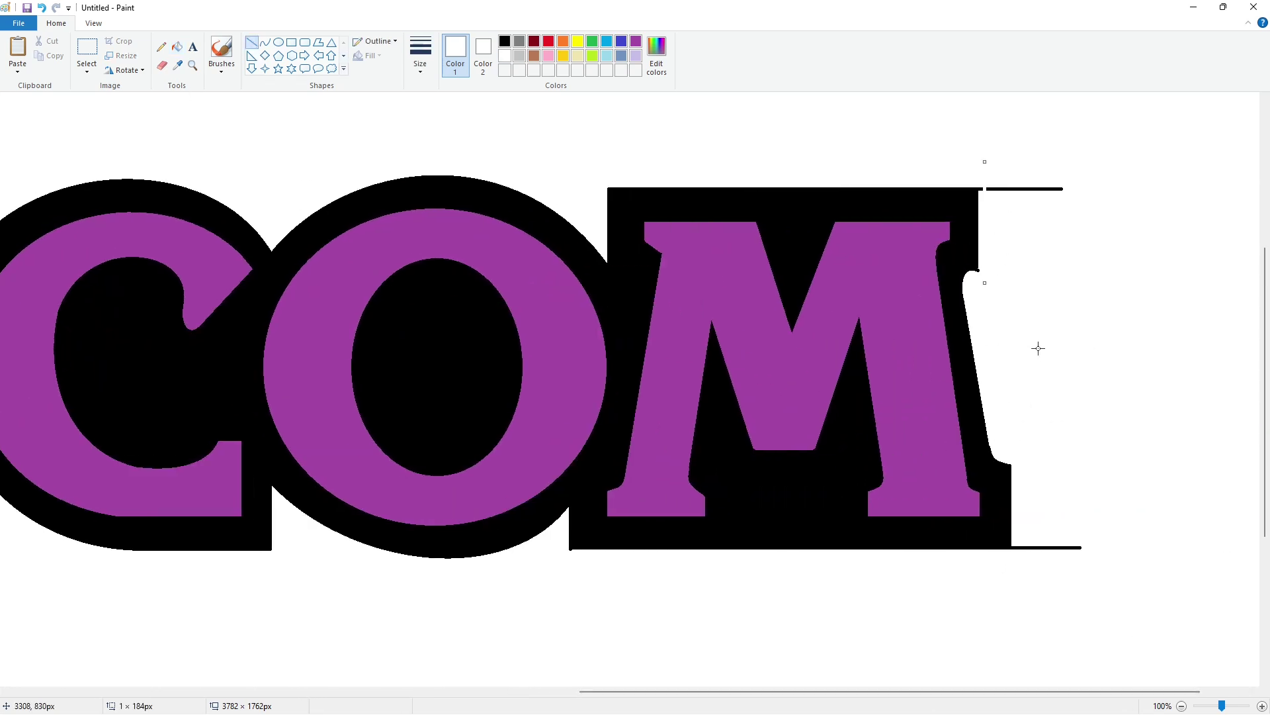
click(1038, 348)
drag(1014, 534, 1014, 562)
click(1027, 585)
click(177, 47)
click(1022, 189)
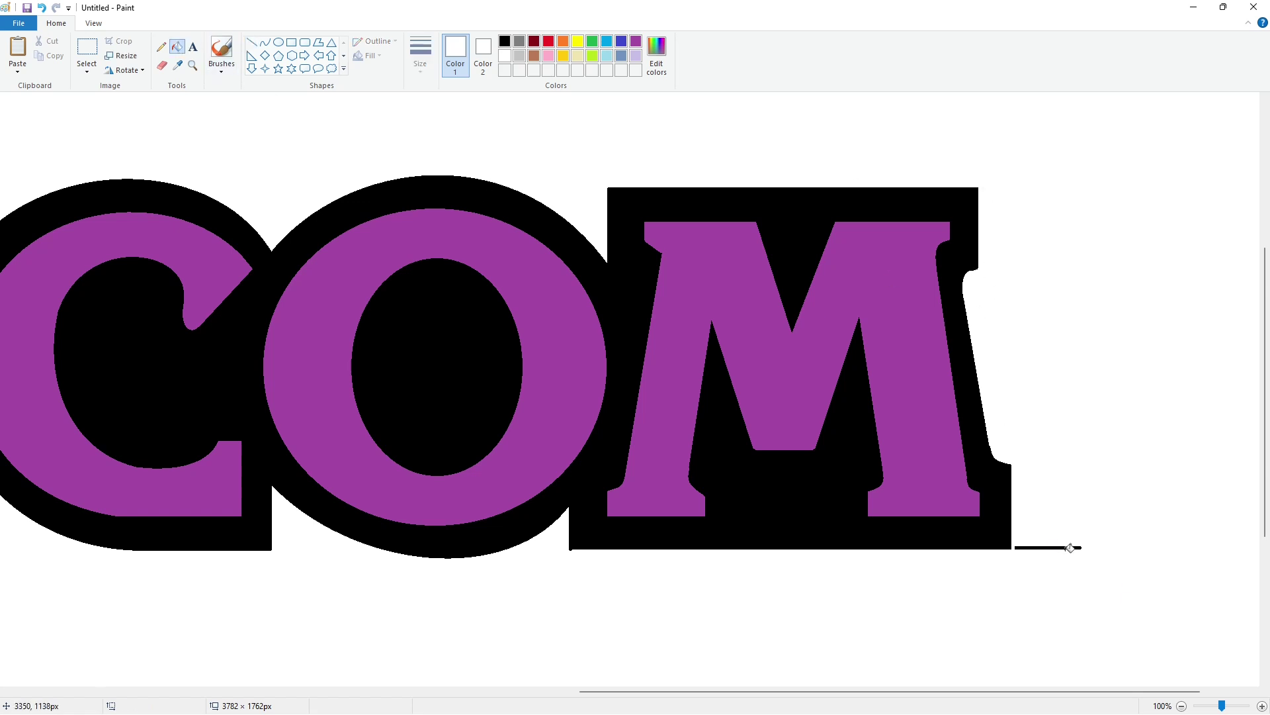
click(1070, 548)
Recolor the outline area around the letters with lavender.
scroll(1070, 548, down, 1)
click(975, 305)
key(ctrl+z)
click(636, 56)
click(797, 292)
Draw a thin white V in the outline above the M's center and a white rectangle beneath it between the feet.
click(505, 57)
click(252, 42)
click(421, 55)
click(450, 172)
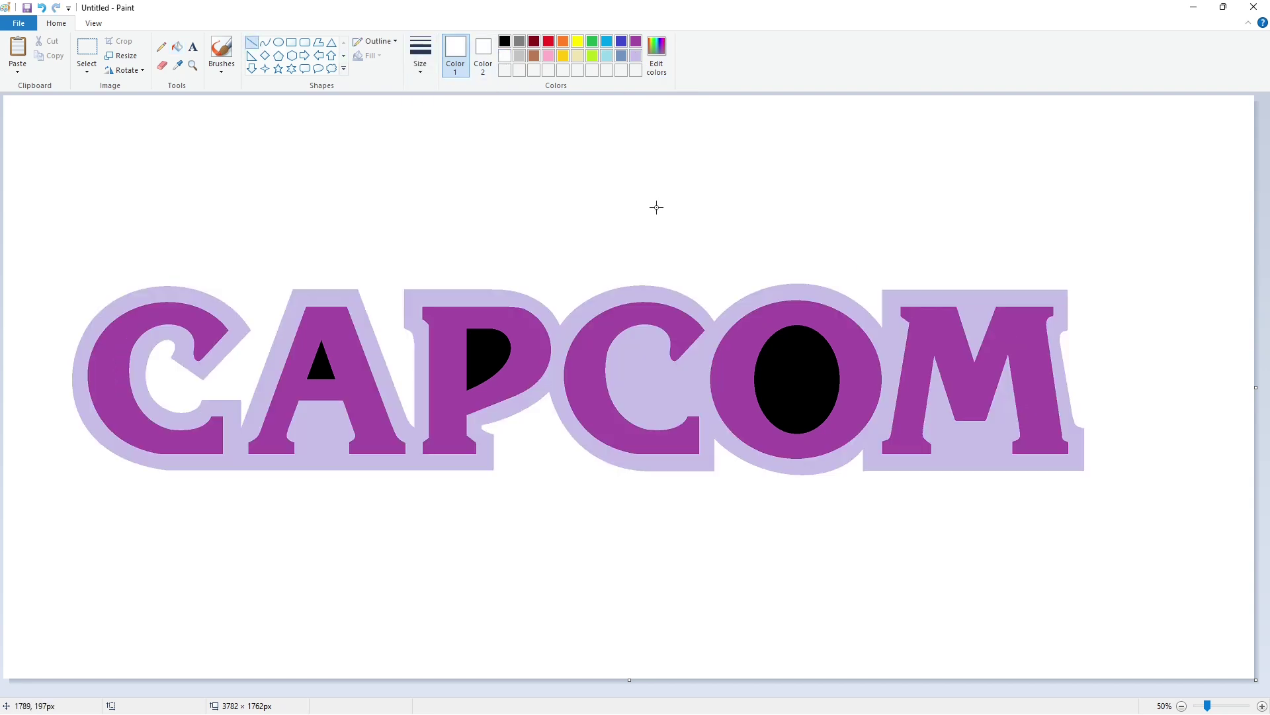
drag(974, 314, 955, 265)
click(291, 41)
drag(944, 435, 996, 470)
Fill the rectangle between the M's feet with white.
click(177, 47)
click(820, 270)
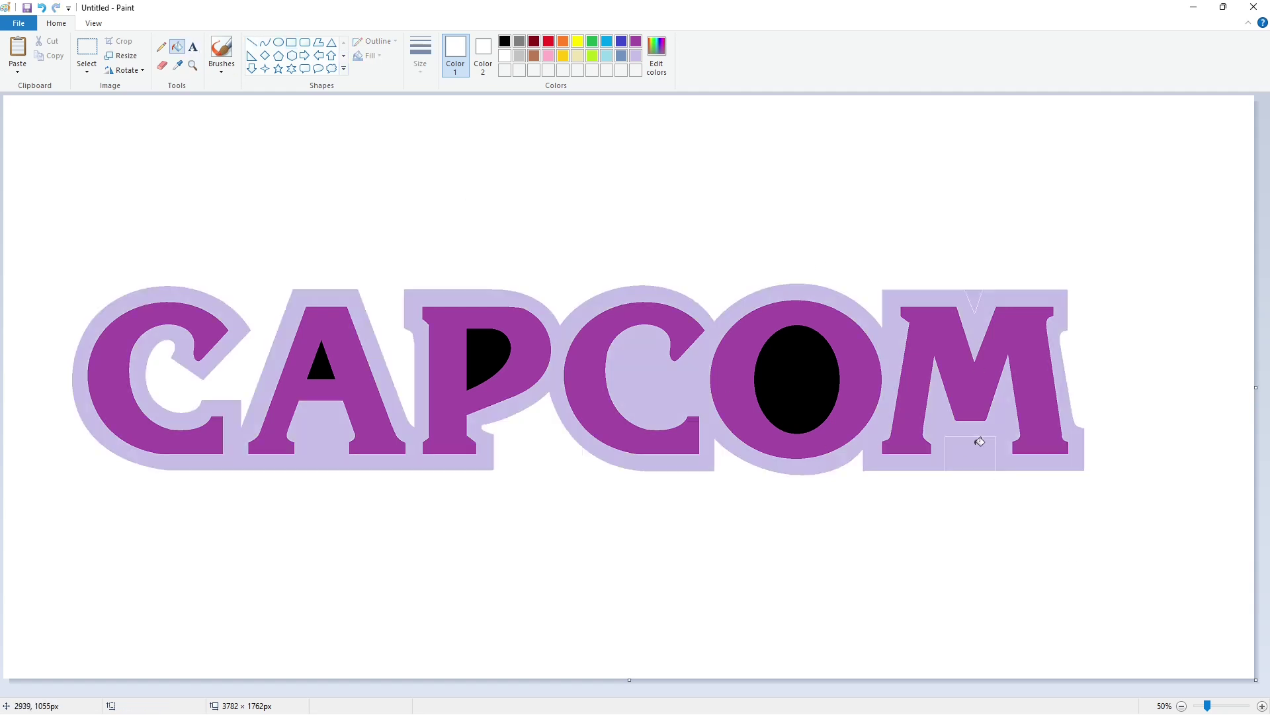
key(ctrl+z)
key(ctrl+z)
click(42, 8)
click(948, 461)
Fill the V notch above the M with white and refill the outline area around the letters with black.
click(1263, 706)
drag(463, 692, 1052, 692)
click(252, 43)
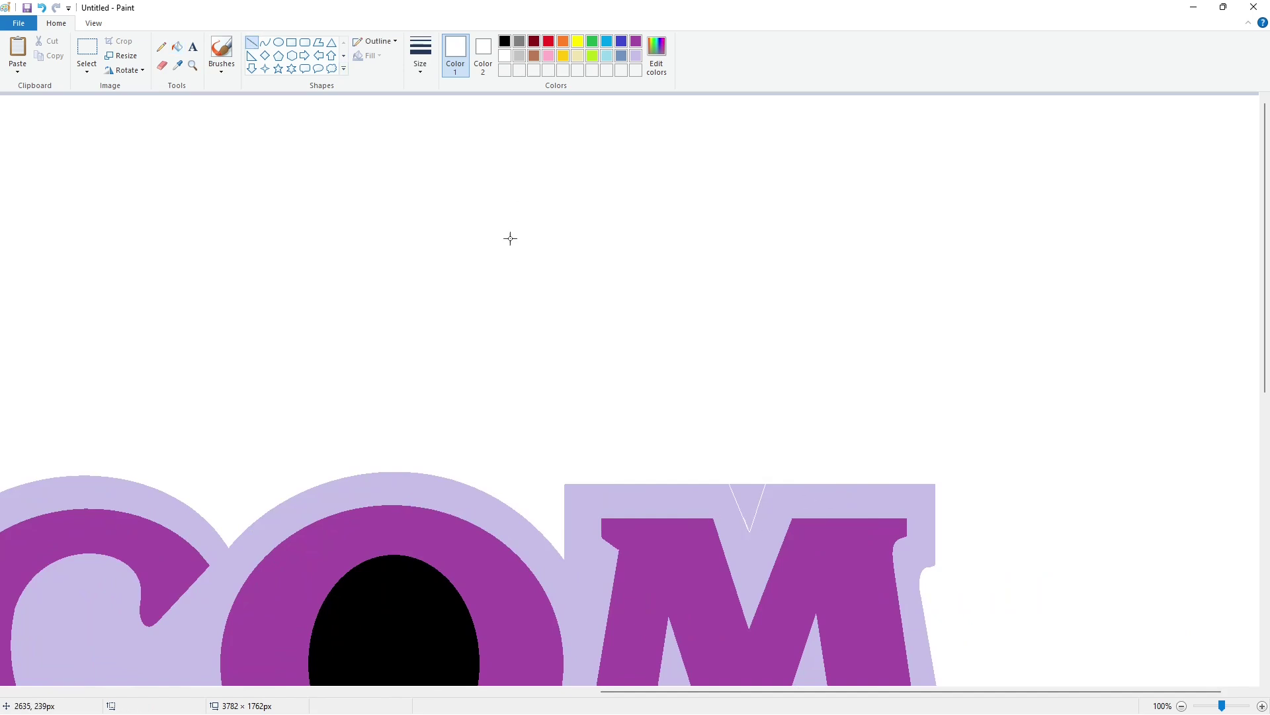
click(177, 46)
click(748, 500)
click(505, 41)
click(739, 531)
scroll(1111, 570, down, 1)
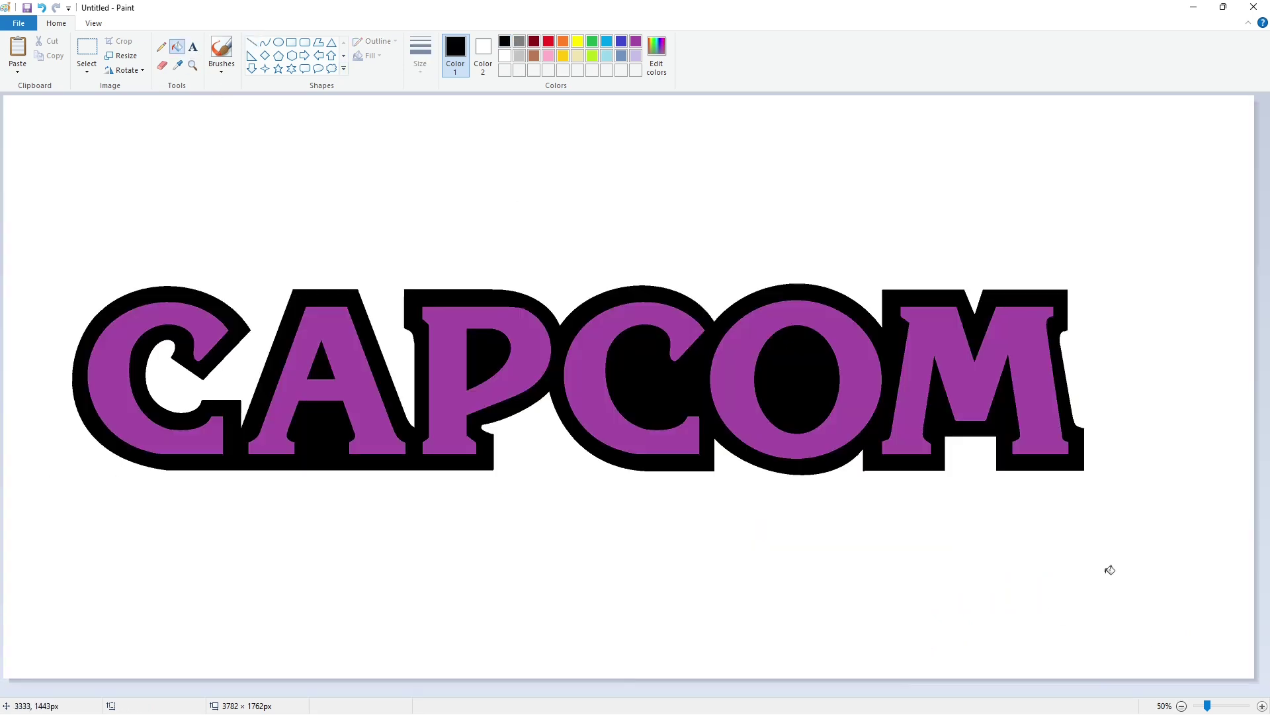
Draw a small thick black R right of the M's top from a stem, a diagonal leg and an ellipse bowl nudged left.
click(278, 43)
click(421, 53)
click(439, 164)
mouse_move(1095, 284)
mouse_down()
mouse_move(1144, 336)
mouse_move(1091, 326)
mouse_up()
drag(1119, 335, 1120, 339)
mouse_move(1121, 283)
mouse_down()
mouse_move(1106, 336)
mouse_move(1123, 309)
mouse_move(1134, 331)
mouse_up()
key(ctrl+z)
click(251, 42)
click(278, 43)
key(Left)
key(Left)
click(1164, 308)
Join the R's bowl to its stem with short black horizontal lines.
click(252, 42)
scroll(1138, 390, up, 1)
drag(986, 496, 965, 533)
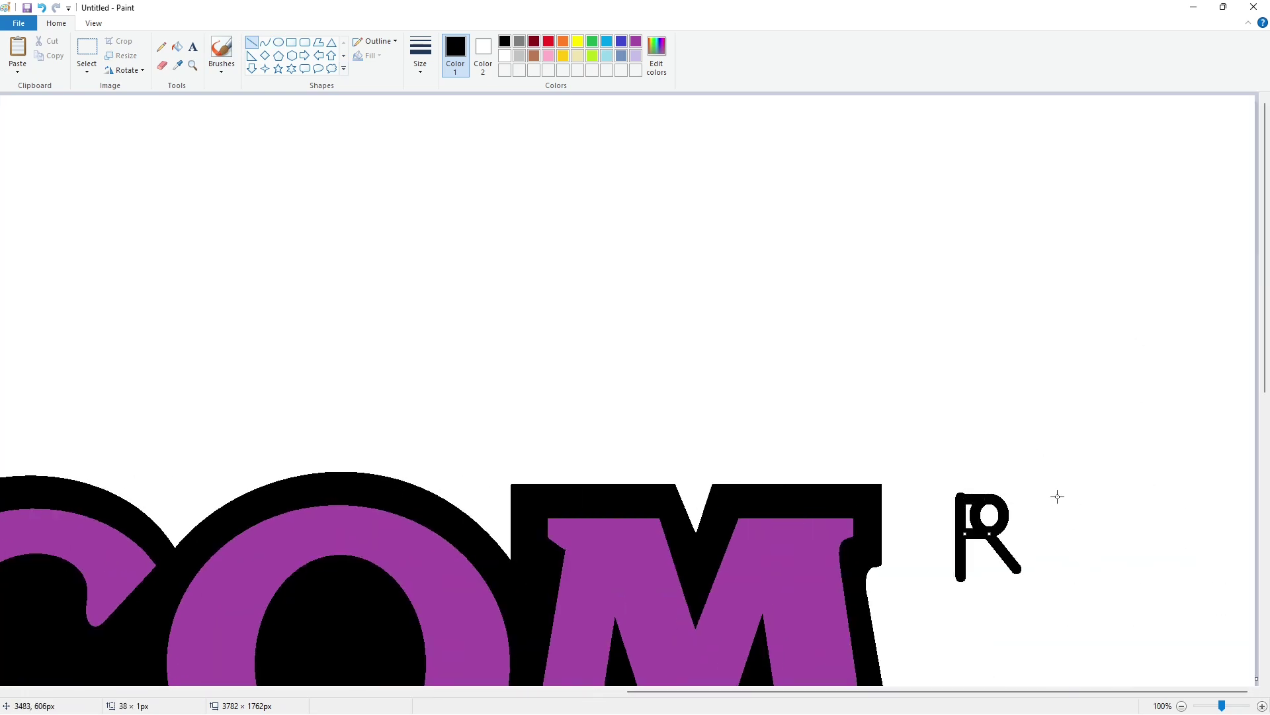
click(1058, 496)
Trim the R's rounded edges, inner bowl and bottom stroke ends with white lines and white fill.
click(505, 56)
click(421, 63)
click(426, 145)
mouse_move(972, 506)
mouse_down()
mouse_move(989, 506)
mouse_move(965, 522)
mouse_move(940, 493)
mouse_up()
click(1038, 462)
click(1044, 491)
click(1181, 705)
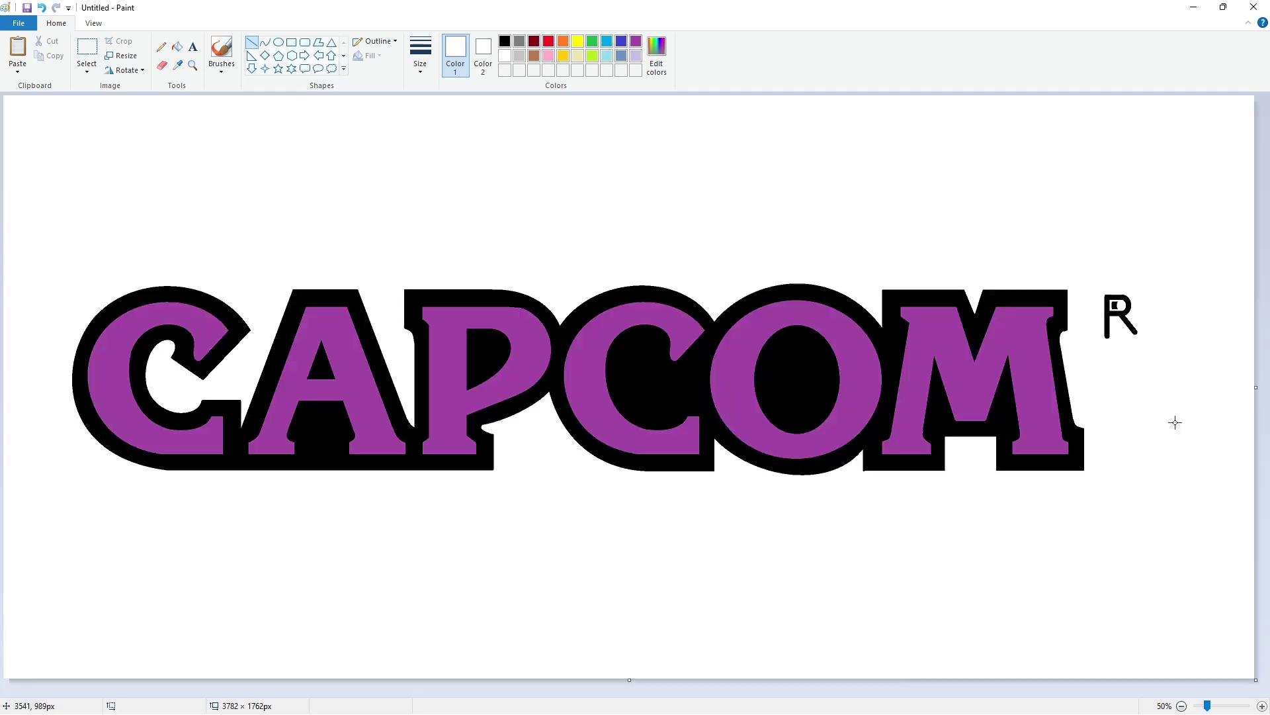
click(177, 46)
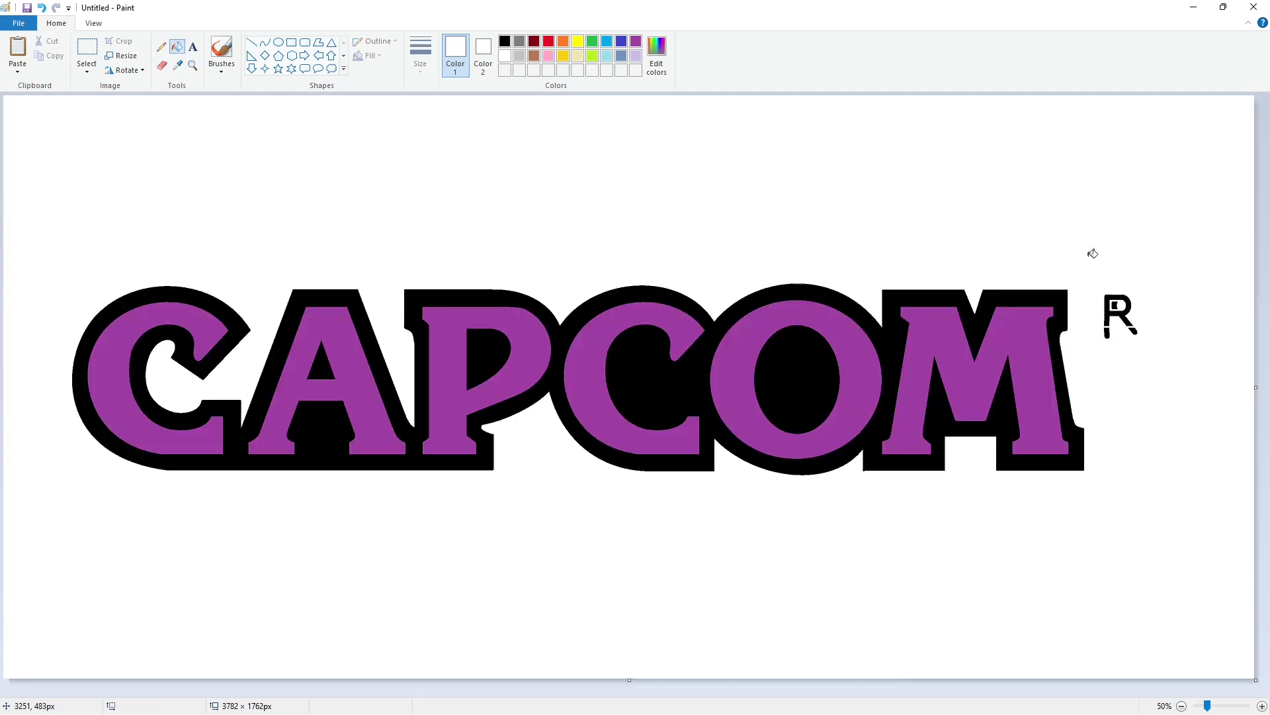
Draw a black circle about 158 × 157 px around the R and adjust its line thickness.
click(278, 42)
click(504, 41)
mouse_move(1089, 285)
mouse_down()
mouse_move(1145, 338)
mouse_move(1125, 332)
mouse_move(1143, 321)
mouse_up()
click(421, 60)
click(453, 177)
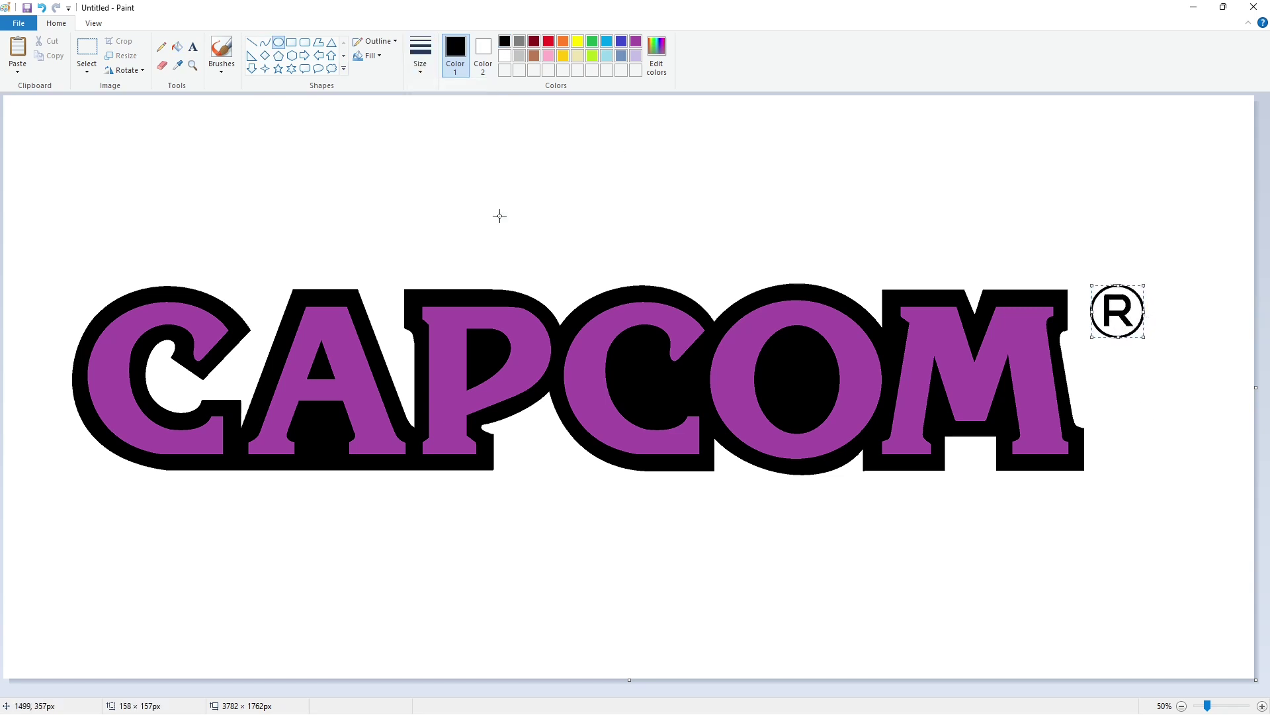
click(1109, 431)
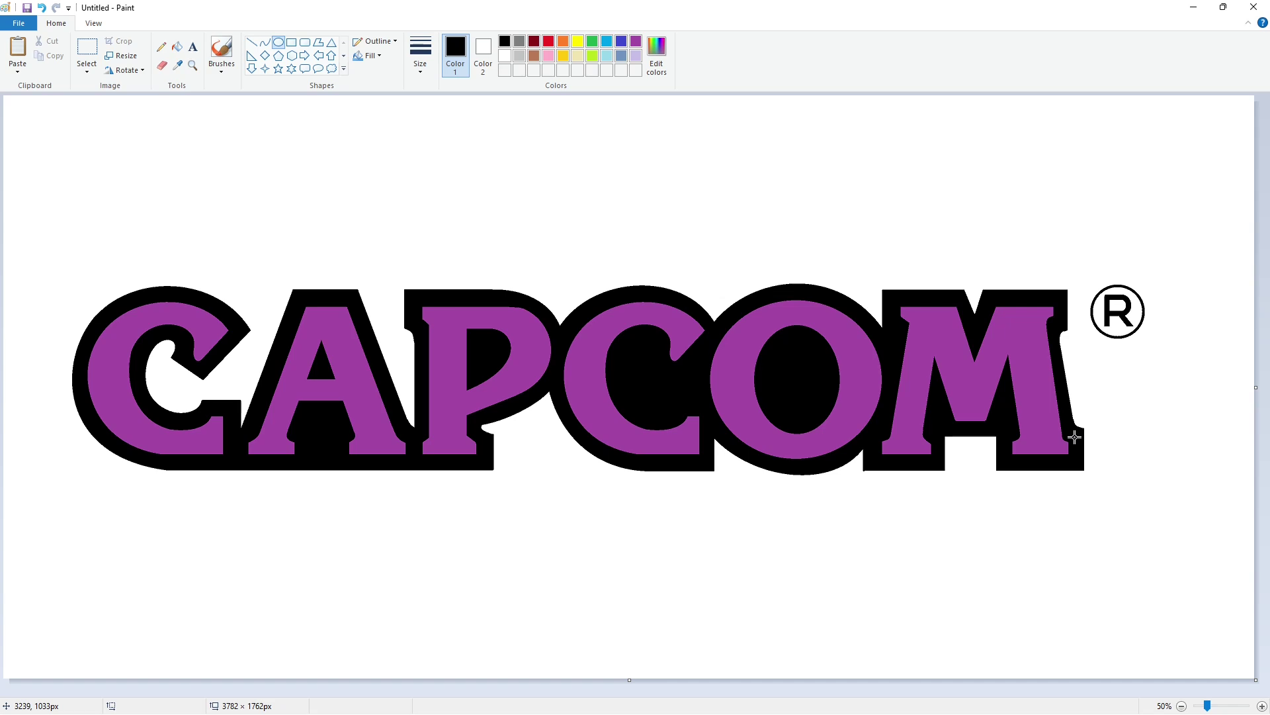
Trim the R's upper-left corner with a short white line about 13 px long.
click(1262, 706)
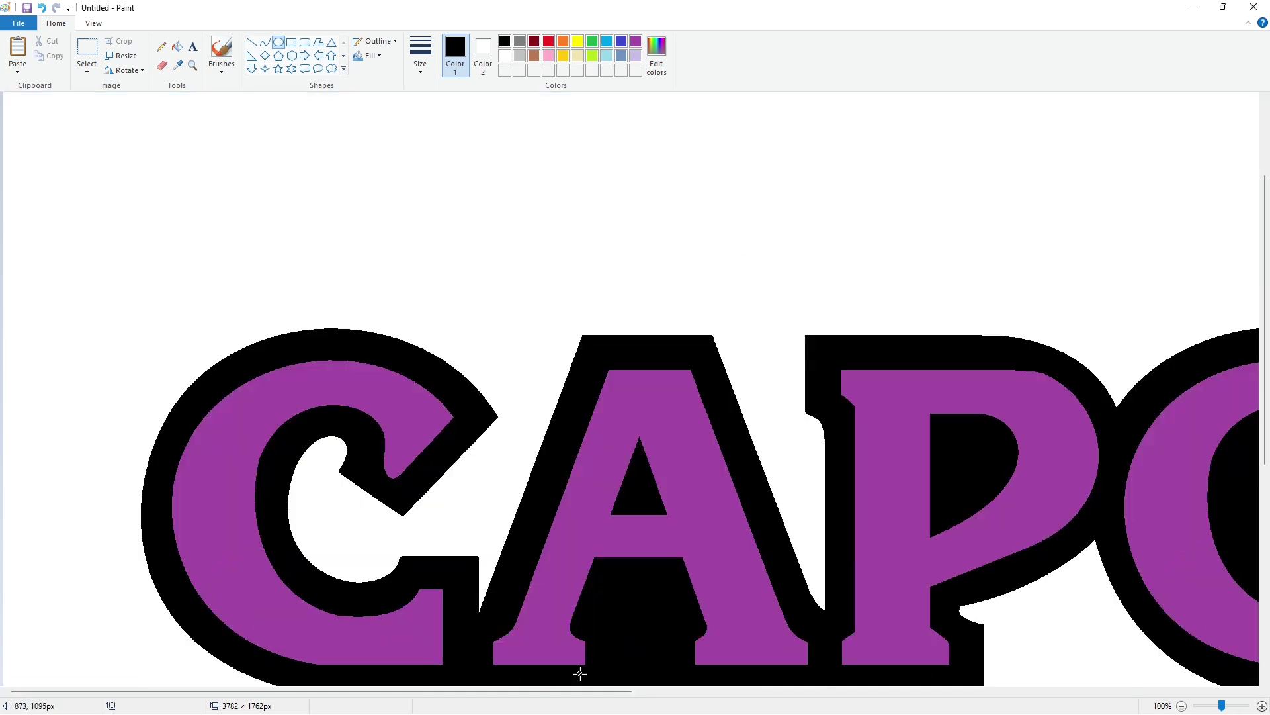
drag(591, 690, 1218, 690)
click(252, 42)
drag(958, 355, 964, 344)
click(1000, 349)
click(505, 57)
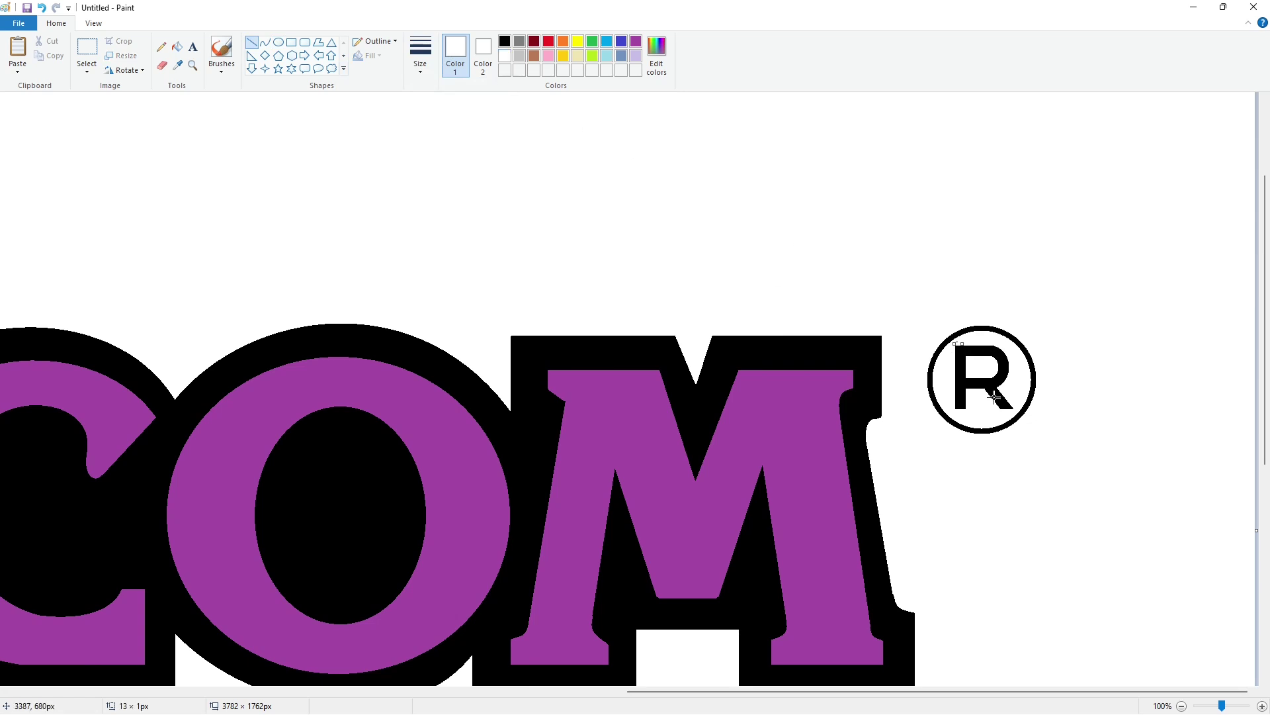